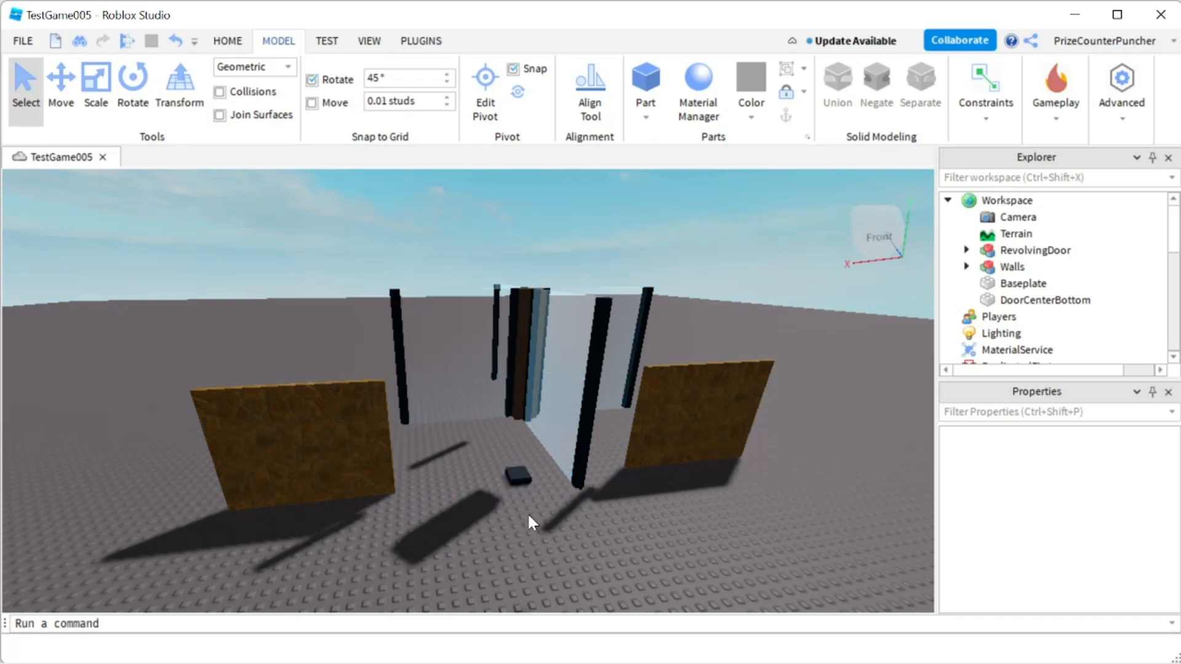
Select the DoorCenterBottom part on the ground and turn on the display of constraint details.
{"action": "left_click", "coordinate": [517, 474]}
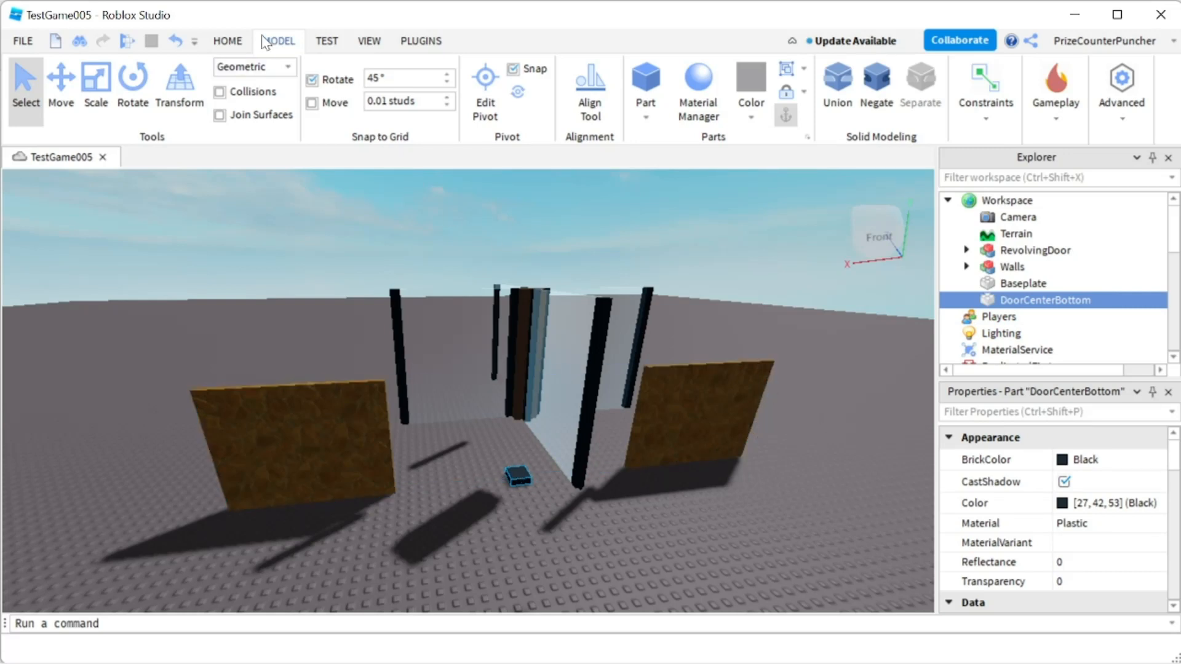
{"action": "left_click", "coordinate": [984, 92]}
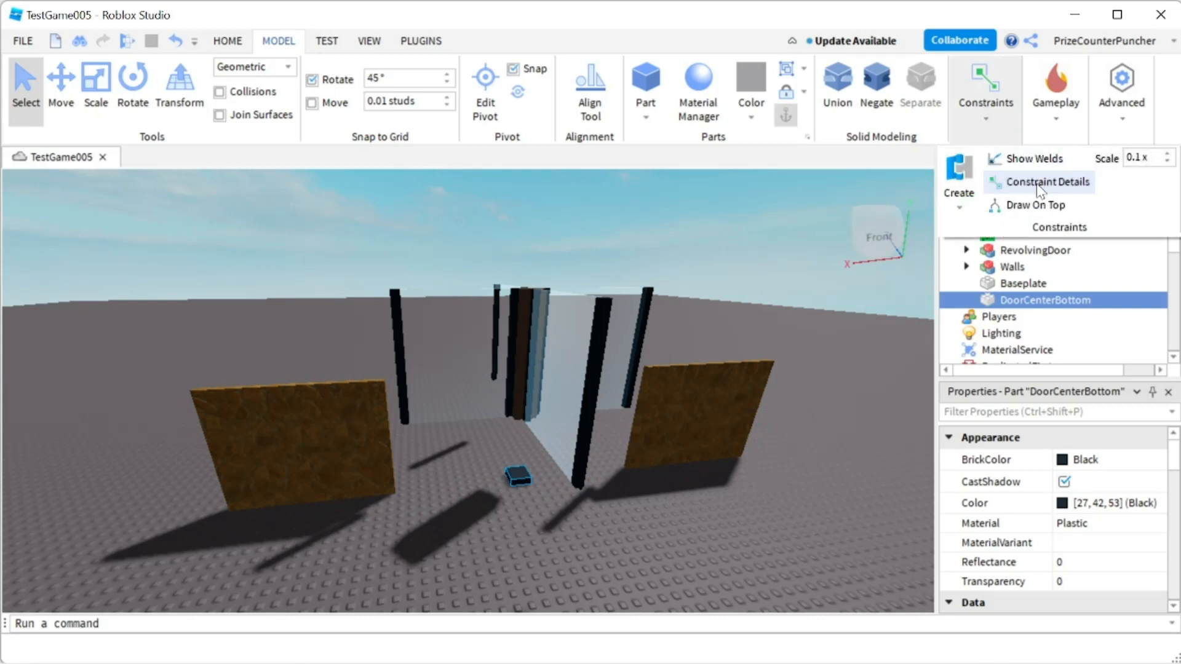
{"action": "left_click", "coordinate": [1066, 184]}
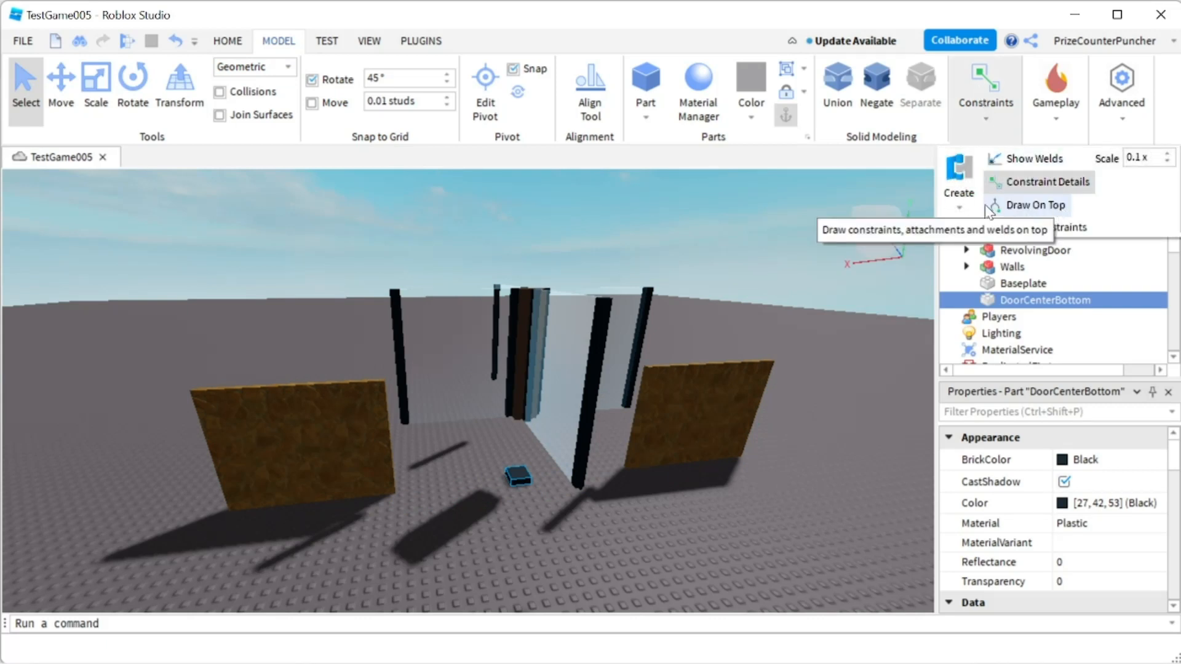
Create a hinge constraint from the top centre of DoorCenterBottom to the underside centre of the revolving door's central post.
{"action": "left_click", "coordinate": [959, 209]}
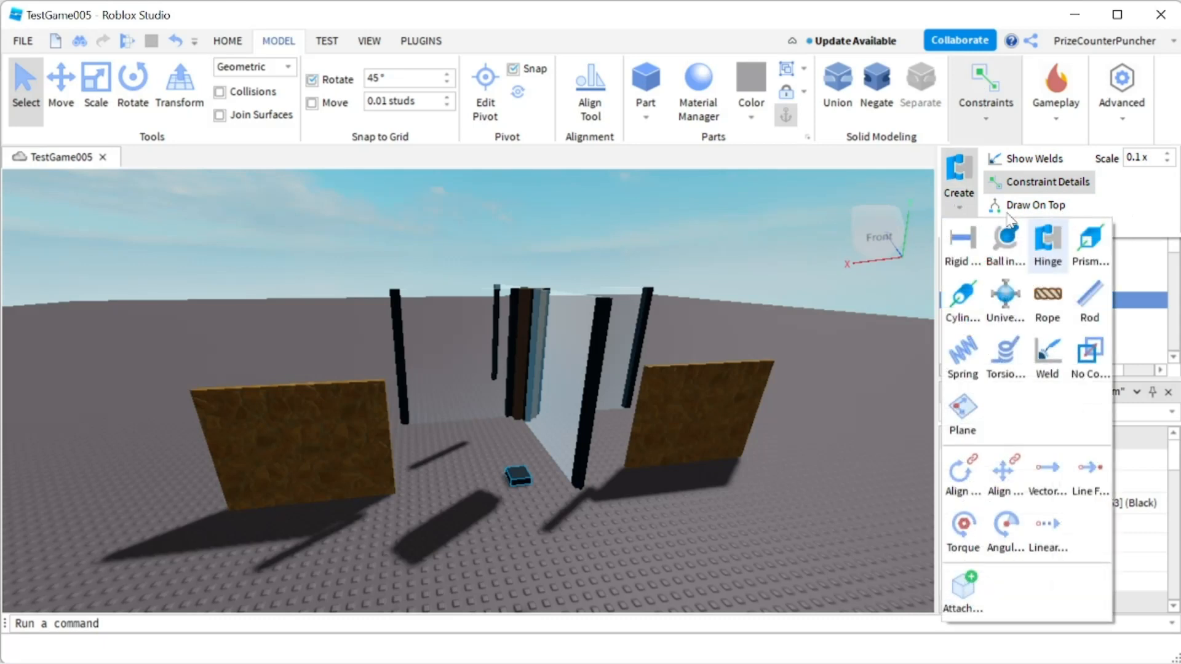
{"action": "left_click", "coordinate": [1047, 246]}
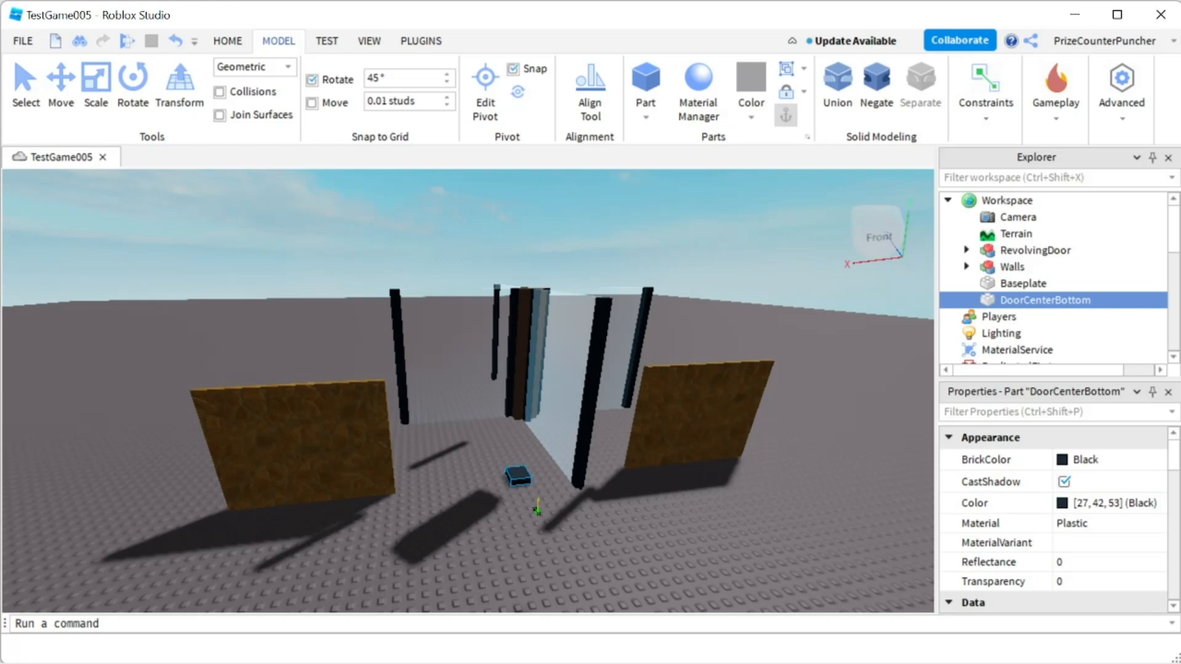
{"action": "scroll", "coordinate": [537, 508], "scroll_direction": "up", "scroll_amount": 6}
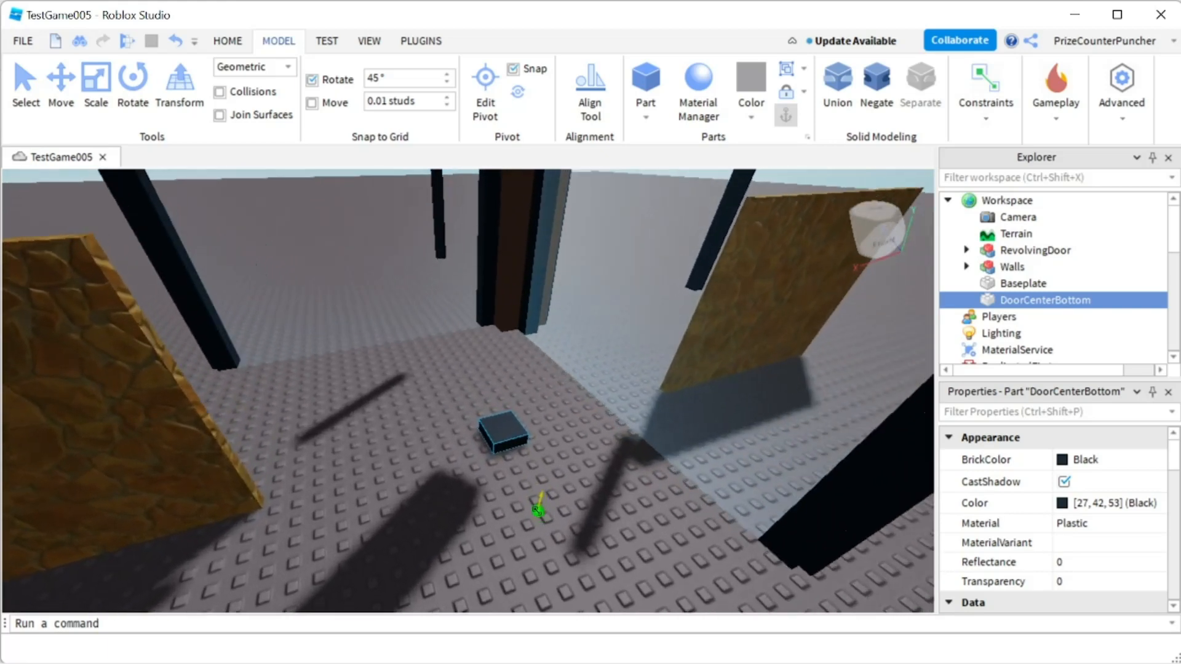
{"action": "scroll", "coordinate": [537, 508], "scroll_direction": "up", "scroll_amount": 5}
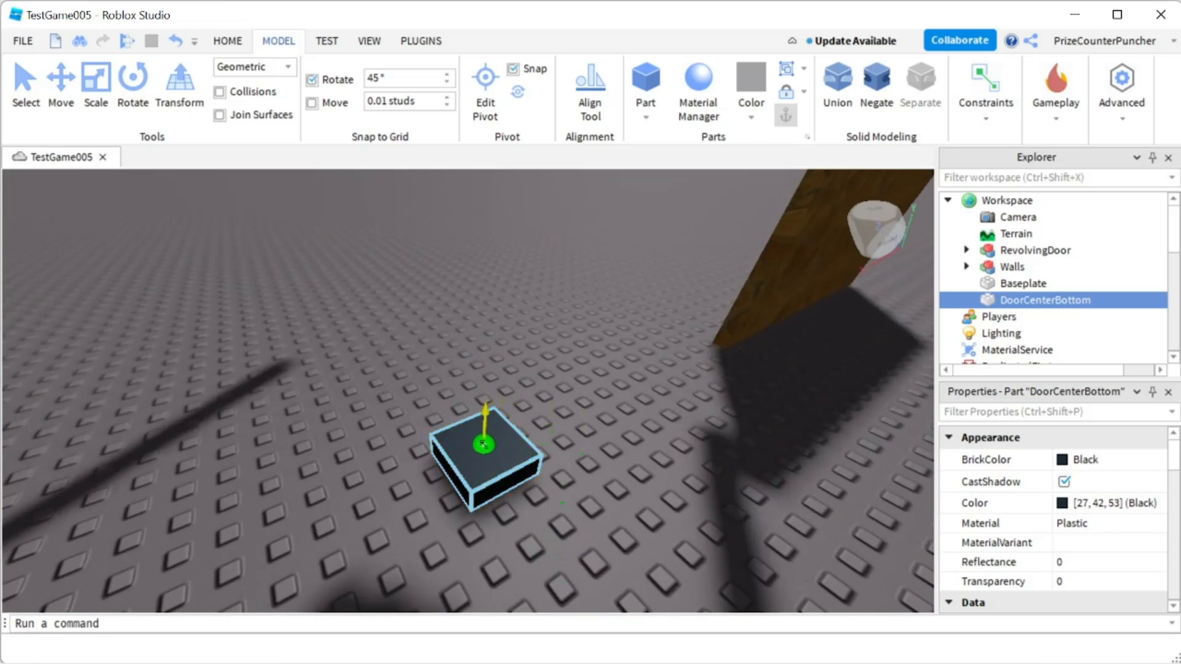
{"action": "left_click", "coordinate": [483, 444]}
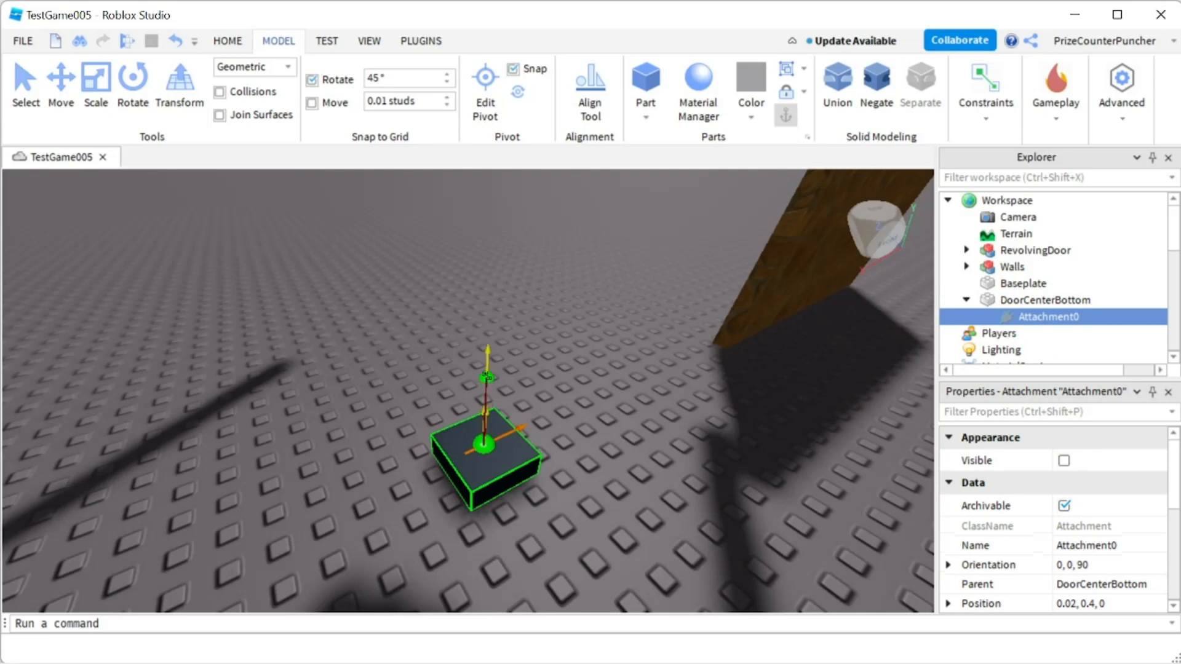
{"action": "right_click_drag", "start_coordinate": [519, 368], "coordinate": [516, 366]}
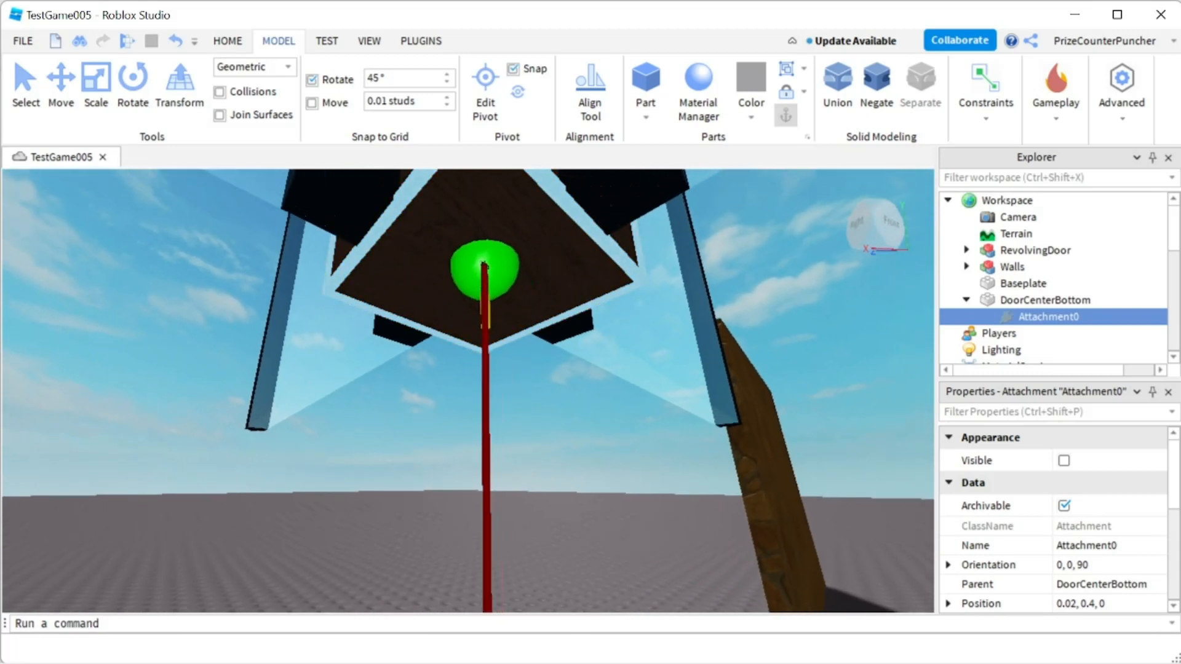
{"action": "left_click", "coordinate": [484, 266]}
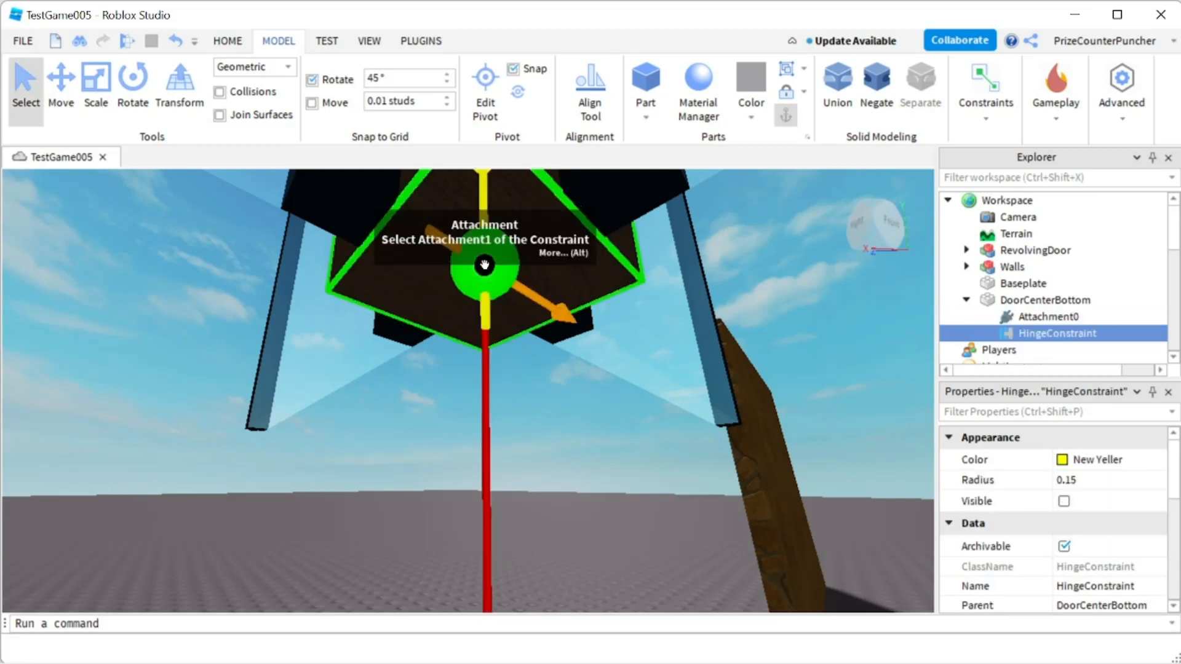
{"action": "left_click", "coordinate": [484, 266]}
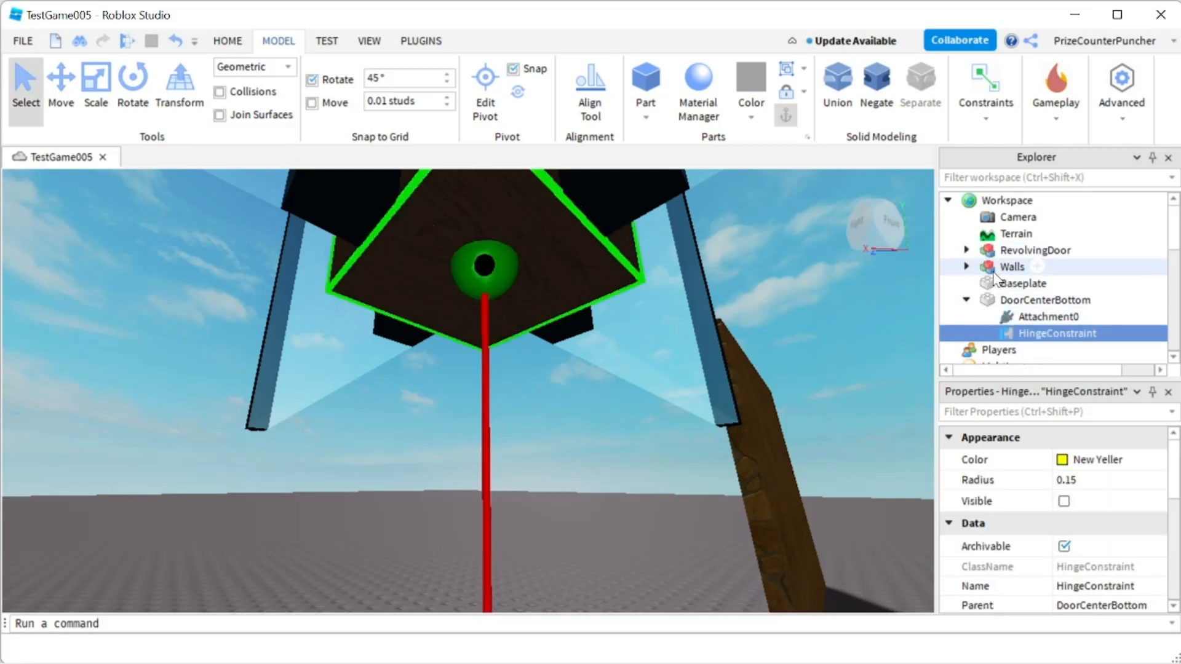
Inspect the hinge's attachments in the hierarchy: Attachment0 under DoorCenterBottom and Attachment1 under the RevolvingDoor model's DoorCenter.
{"action": "left_click", "coordinate": [968, 249]}
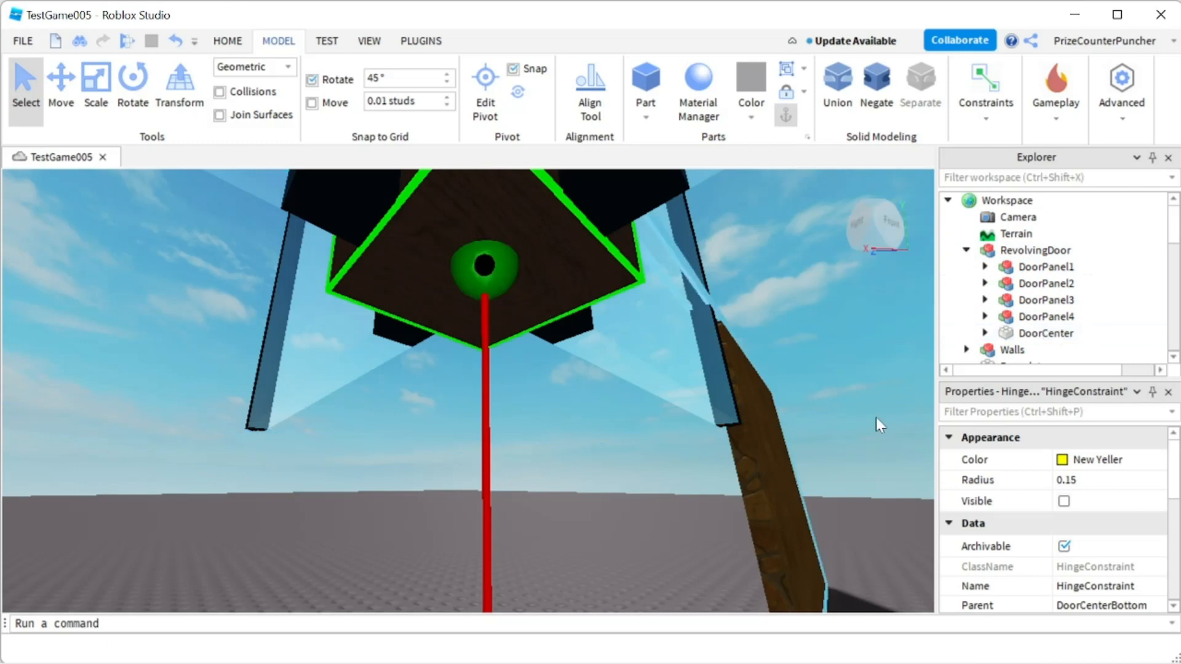
{"action": "scroll", "coordinate": [1016, 312], "scroll_direction": "down", "scroll_amount": 2}
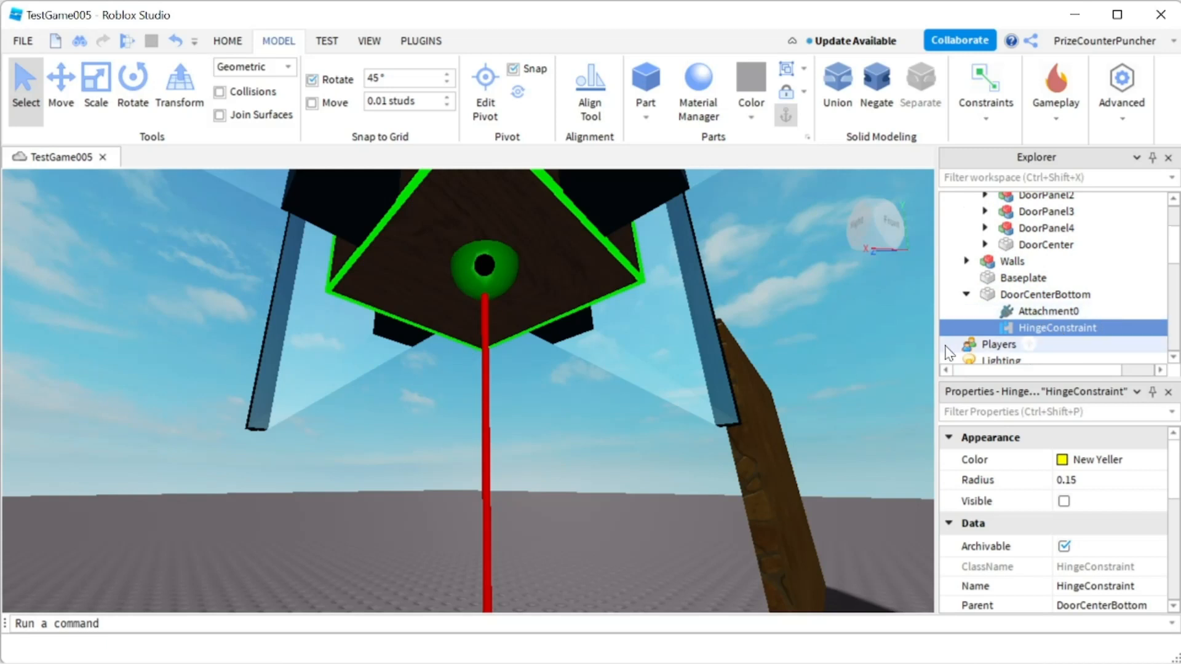
{"action": "left_click", "coordinate": [1039, 312]}
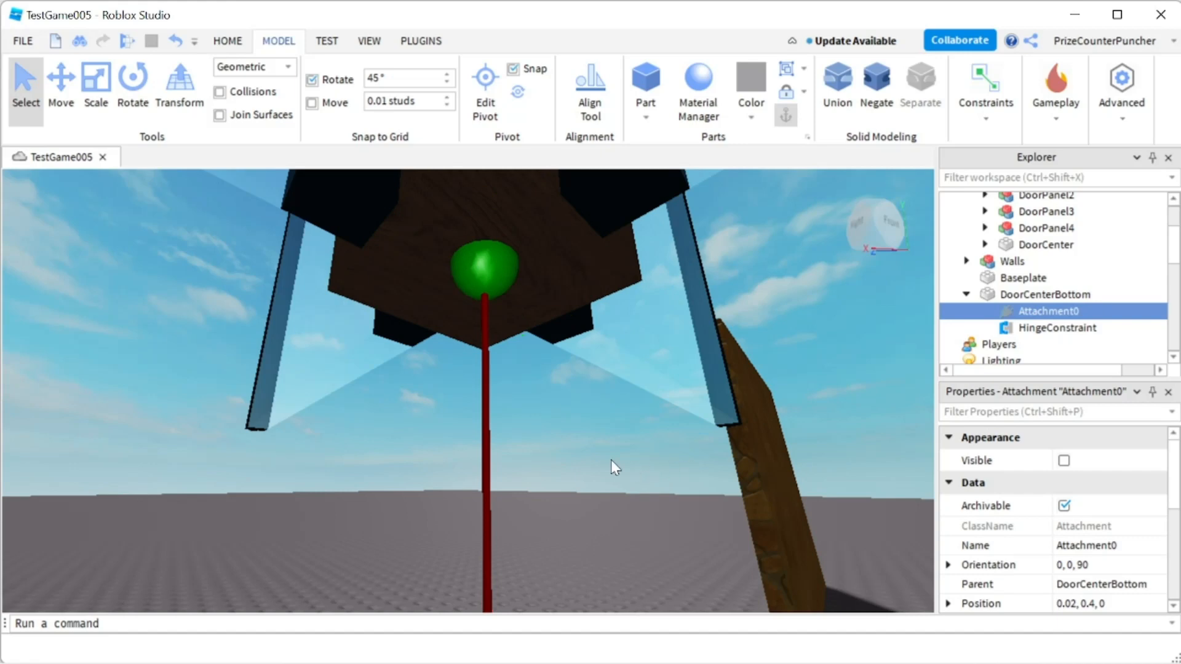
{"action": "right_click_drag", "start_coordinate": [611, 461], "coordinate": [601, 465]}
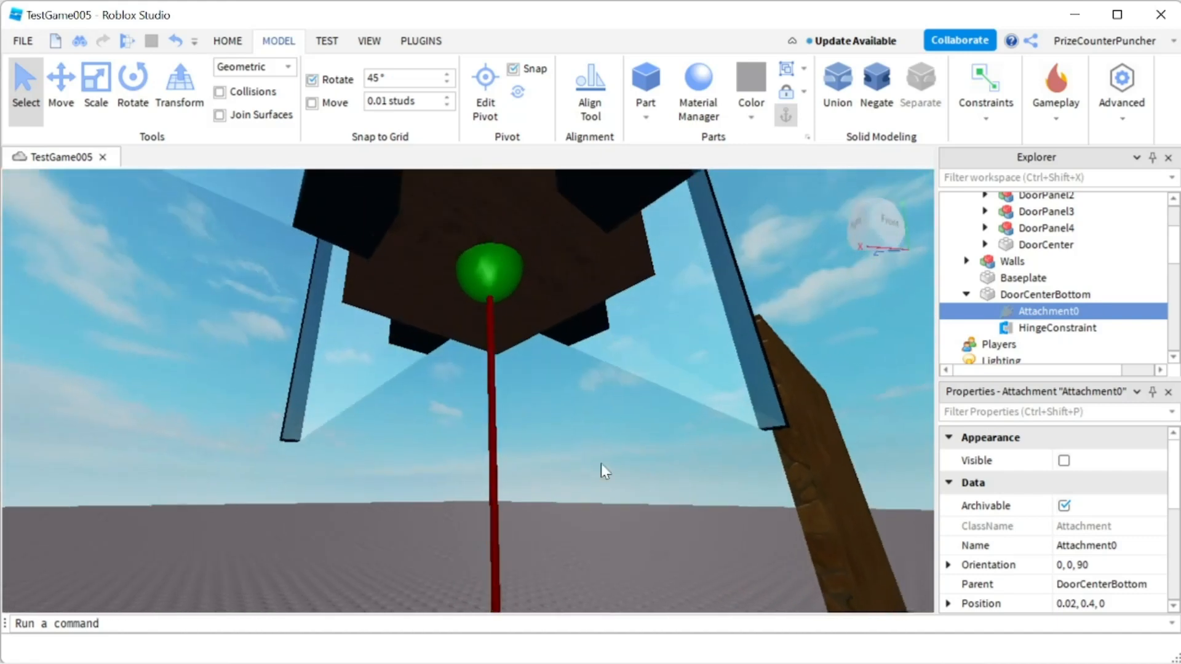
{"action": "left_click", "coordinate": [985, 244]}
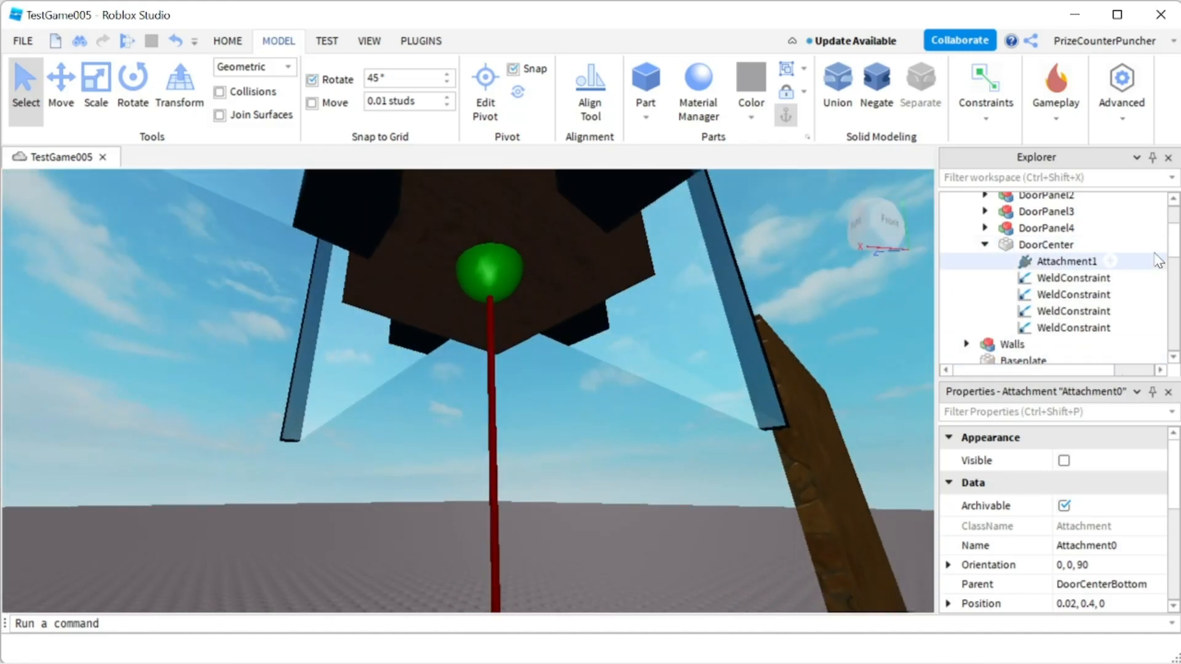
{"action": "left_click", "coordinate": [1053, 245]}
{"action": "left_click", "coordinate": [1067, 261]}
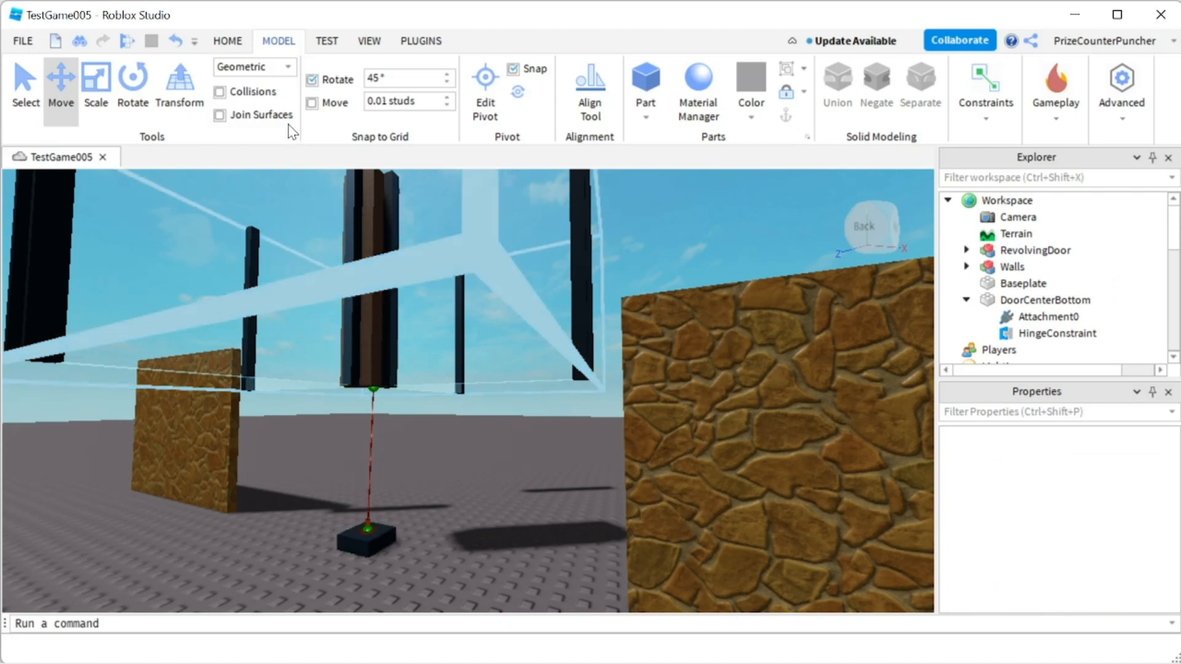
Turn on collisions and lower the RevolvingDoor model until it rests at ground level on DoorCenterBottom.
{"action": "left_click", "coordinate": [220, 92]}
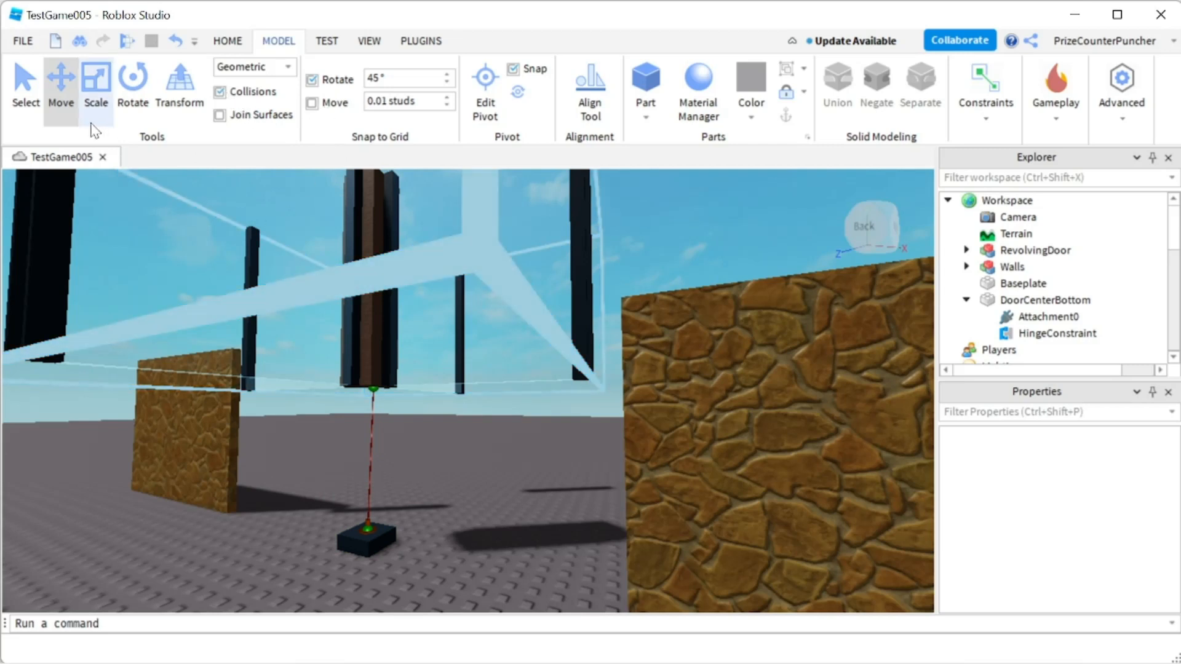
{"action": "left_click", "coordinate": [1040, 252]}
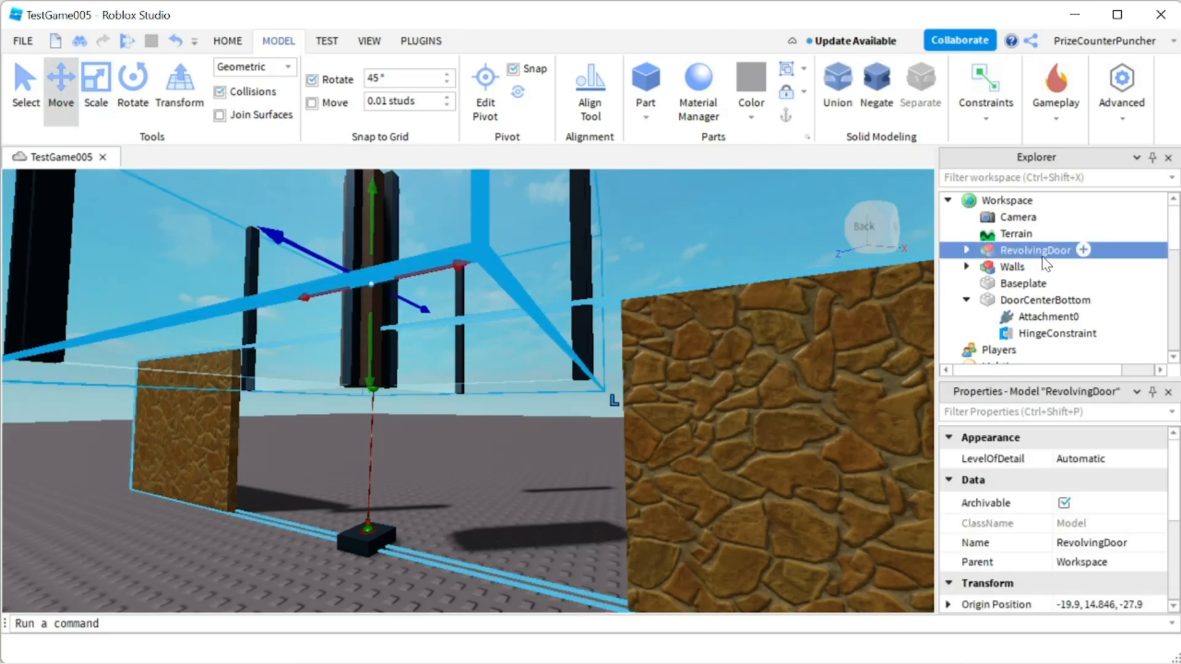
{"action": "left_click_drag", "start_coordinate": [373, 190], "coordinate": [336, 337]}
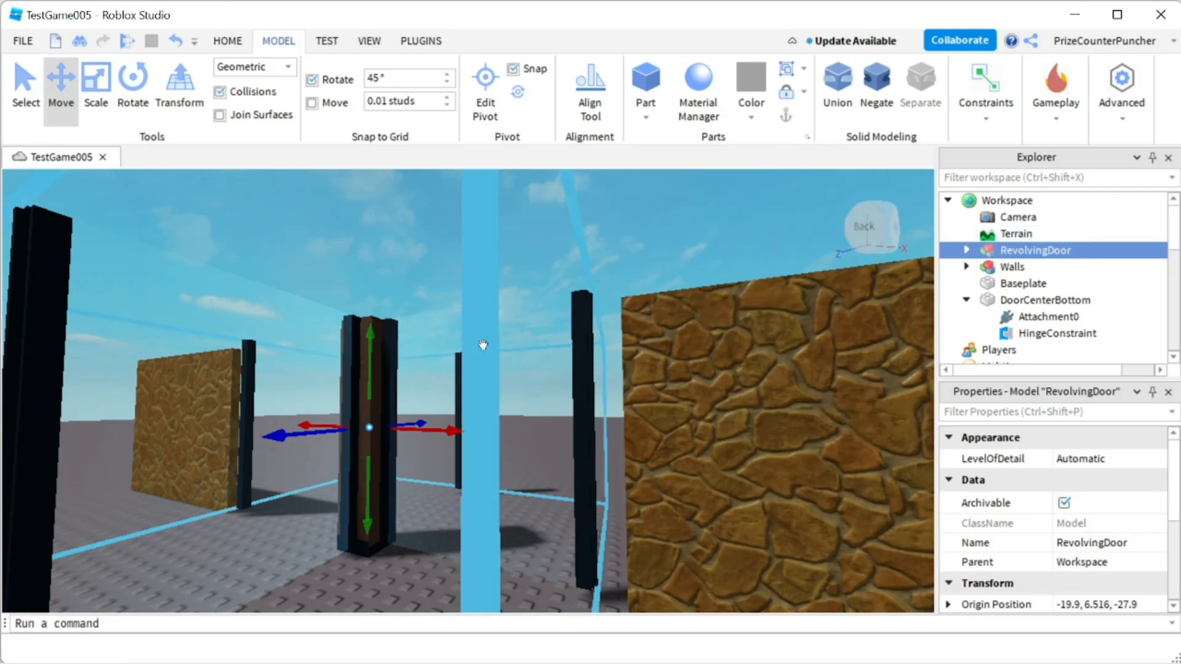
Set the actuator type of the HingeConstraint under DoorCenterBottom to Motor.
{"action": "left_click", "coordinate": [1051, 334]}
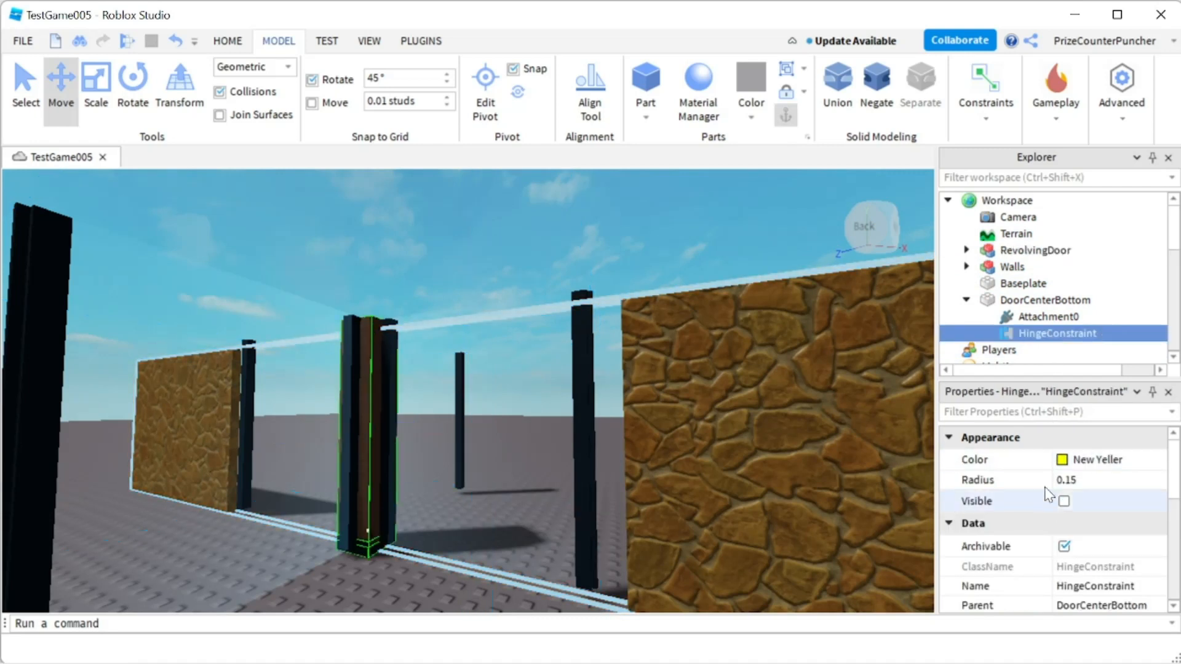
{"action": "scroll", "coordinate": [1013, 485], "scroll_direction": "down", "scroll_amount": 5}
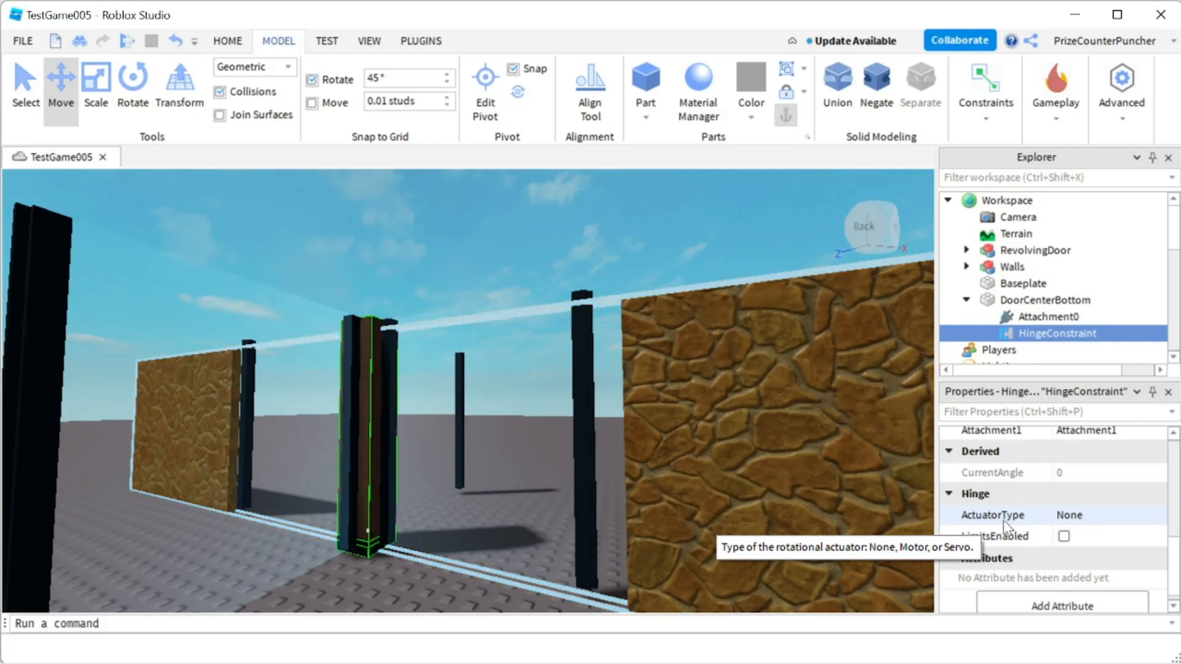
{"action": "left_click", "coordinate": [1112, 518]}
{"action": "left_click", "coordinate": [1115, 522]}
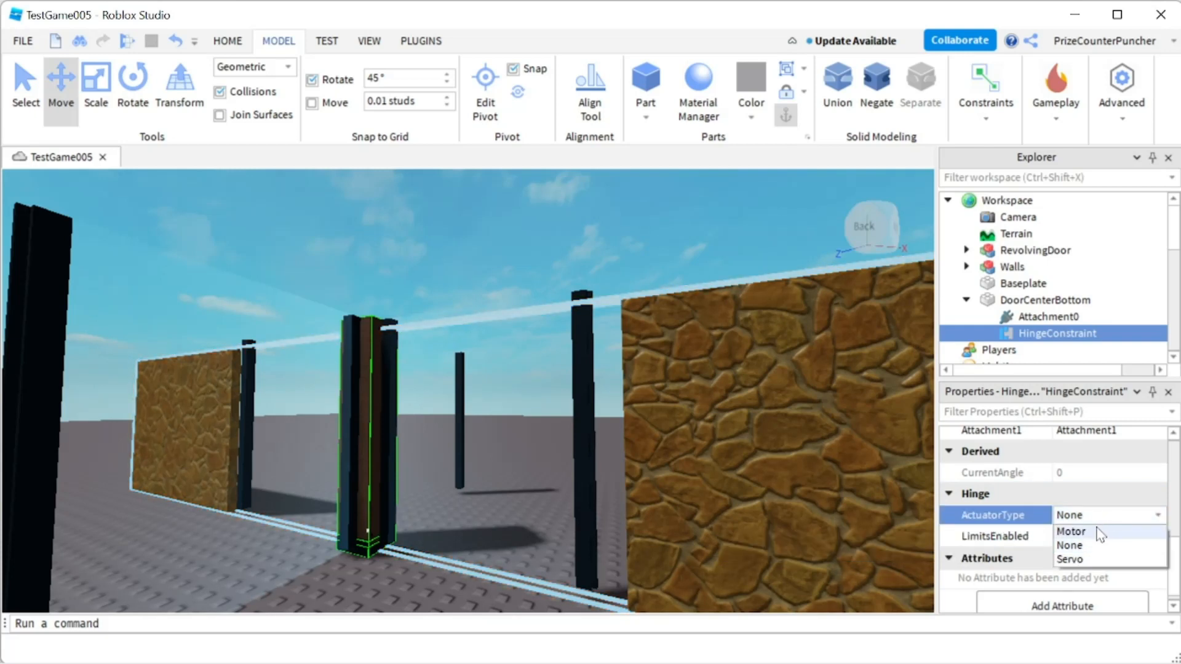
{"action": "left_click", "coordinate": [1097, 533]}
Set the hinge motor's AngularVelocity to 0.5.
{"action": "scroll", "coordinate": [1003, 466], "scroll_direction": "down", "scroll_amount": 3}
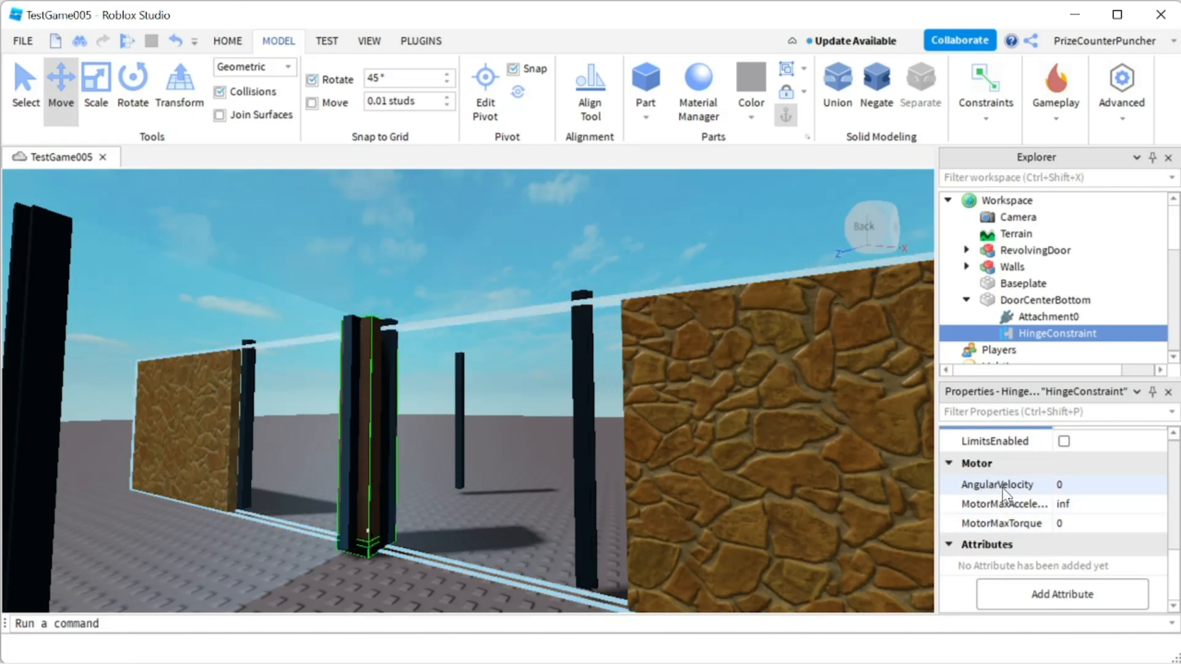
{"action": "mouse_move", "coordinate": [1016, 490]}
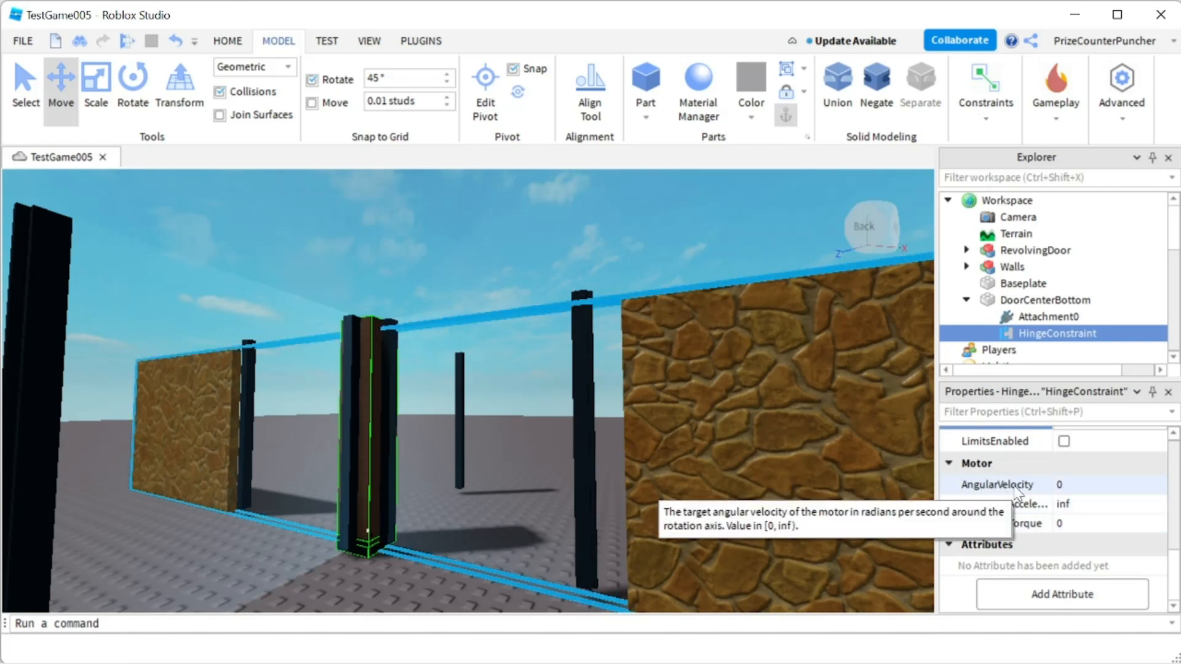
{"action": "left_click", "coordinate": [1085, 486]}
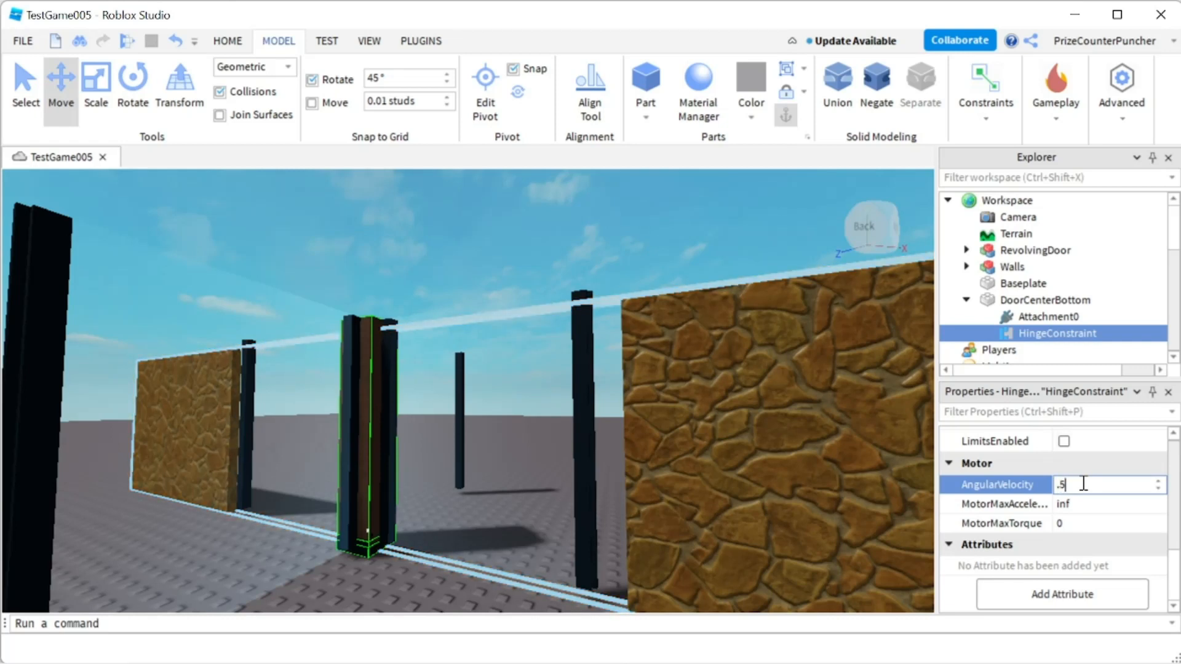
{"action": "key", "text": "Return"}
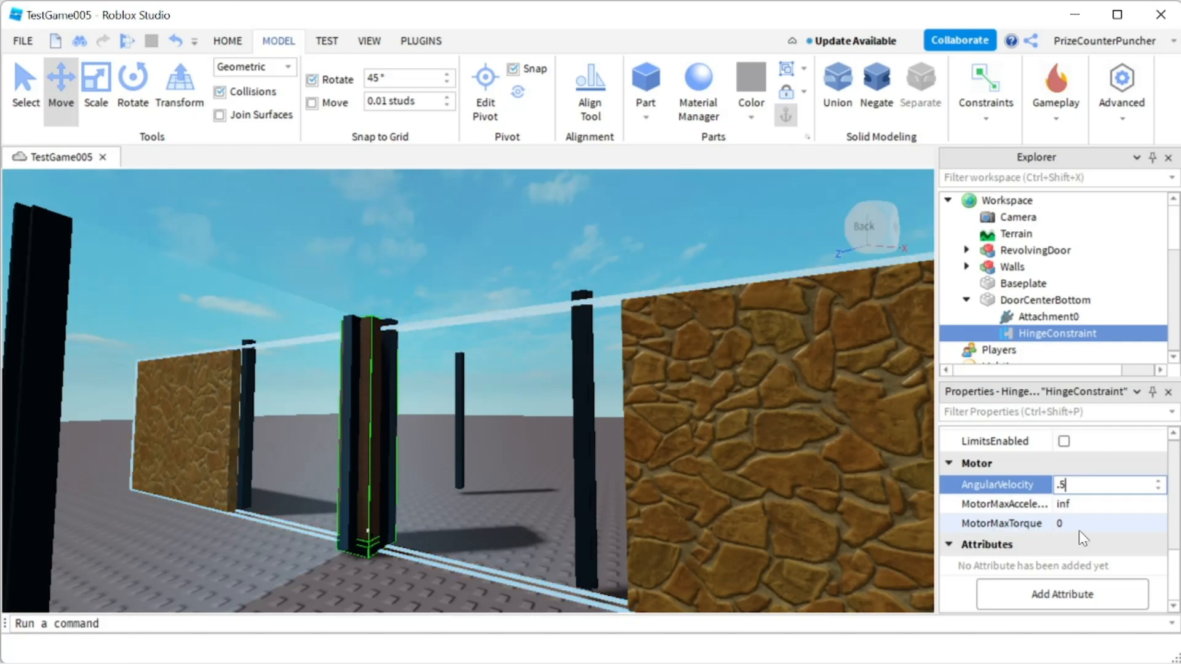
Set the hinge motor's MotorMaxTorque to 1000000 and playtest the revolving door.
{"action": "left_click", "coordinate": [1085, 523]}
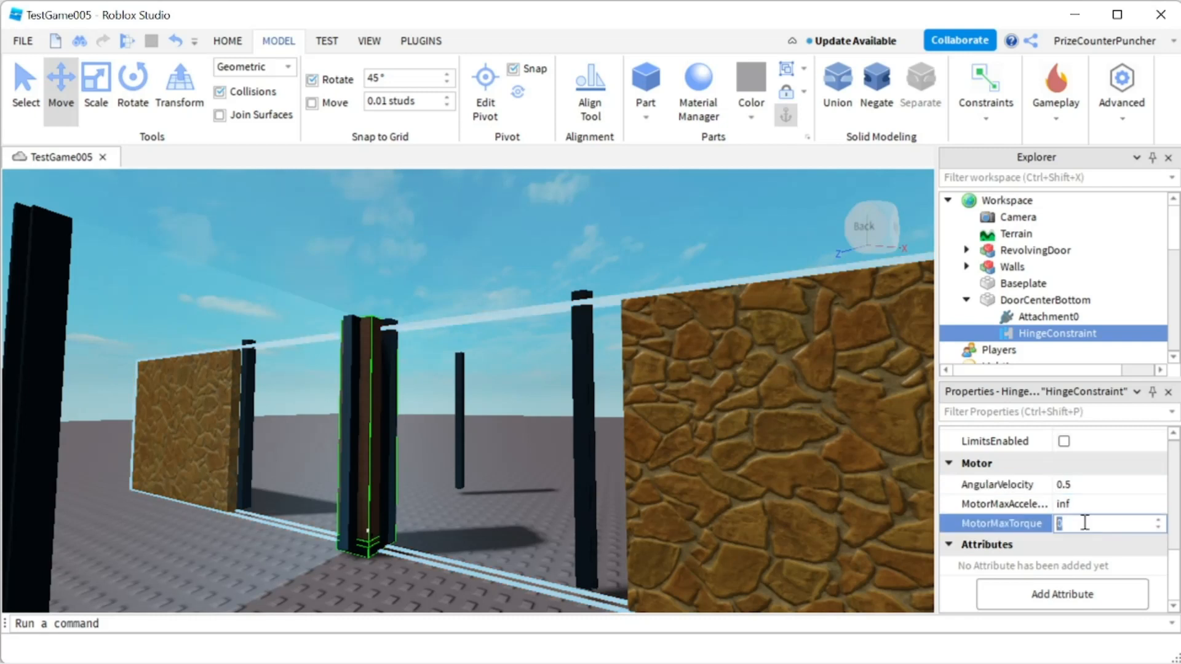
{"action": "type", "text": "1000000"}
{"action": "key", "text": "Return"}
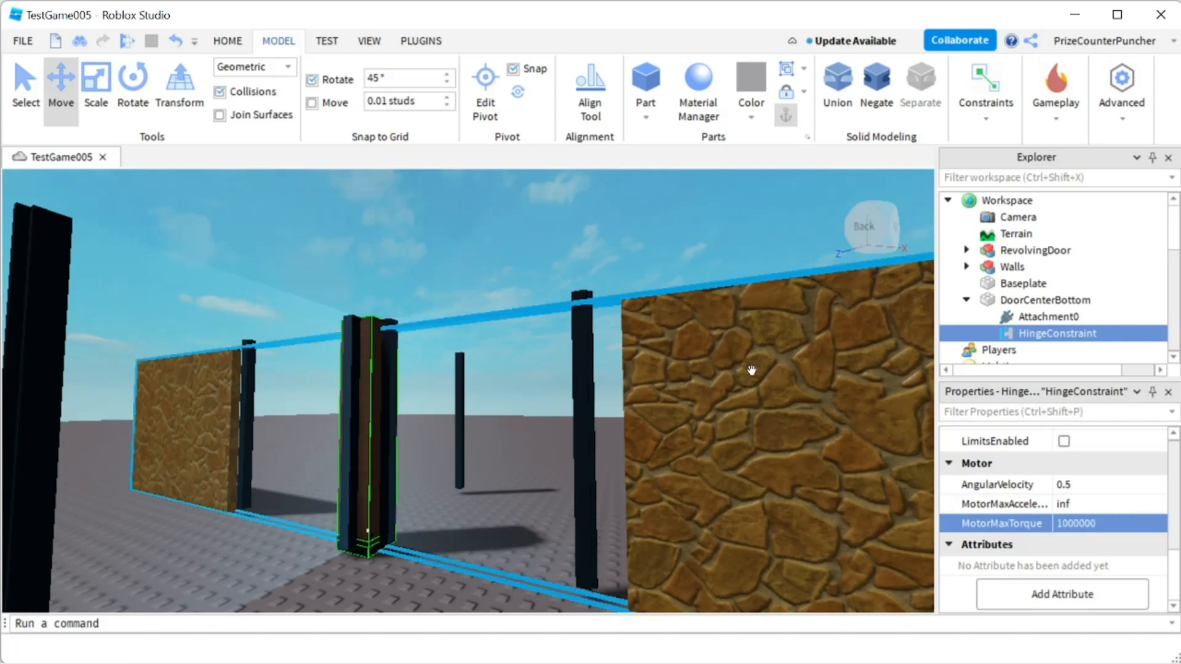
{"action": "left_click", "coordinate": [126, 41]}
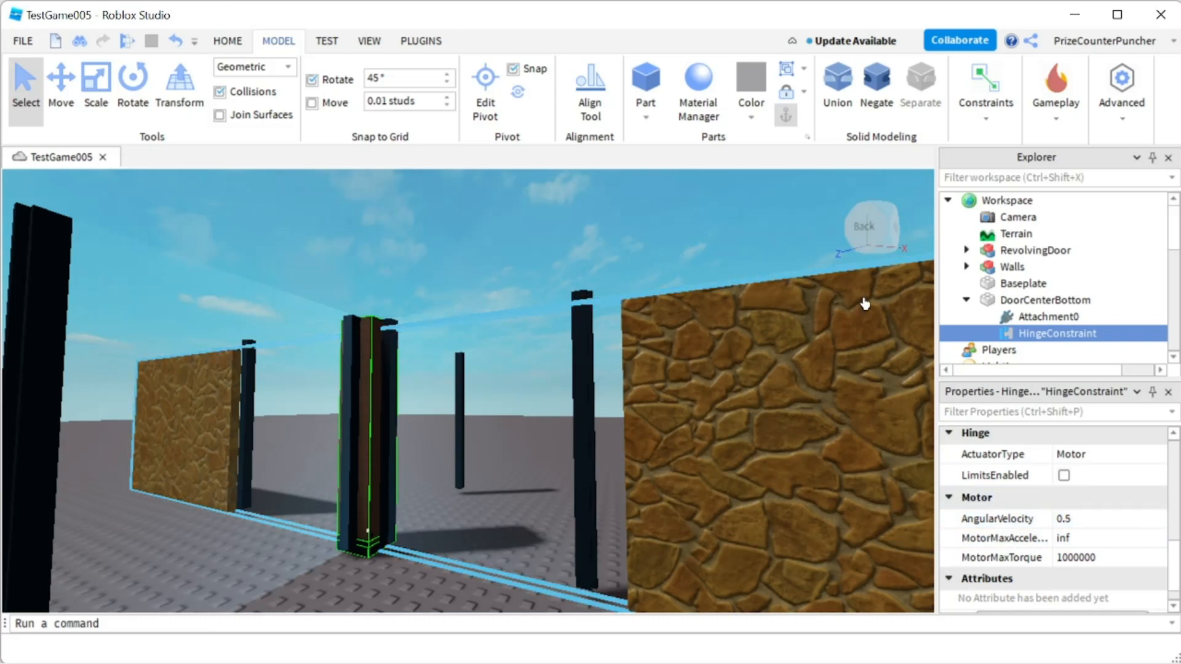
Insert a new Script under DoorCenterBottom and select all of its default code for replacement.
{"action": "left_click", "coordinate": [1038, 301]}
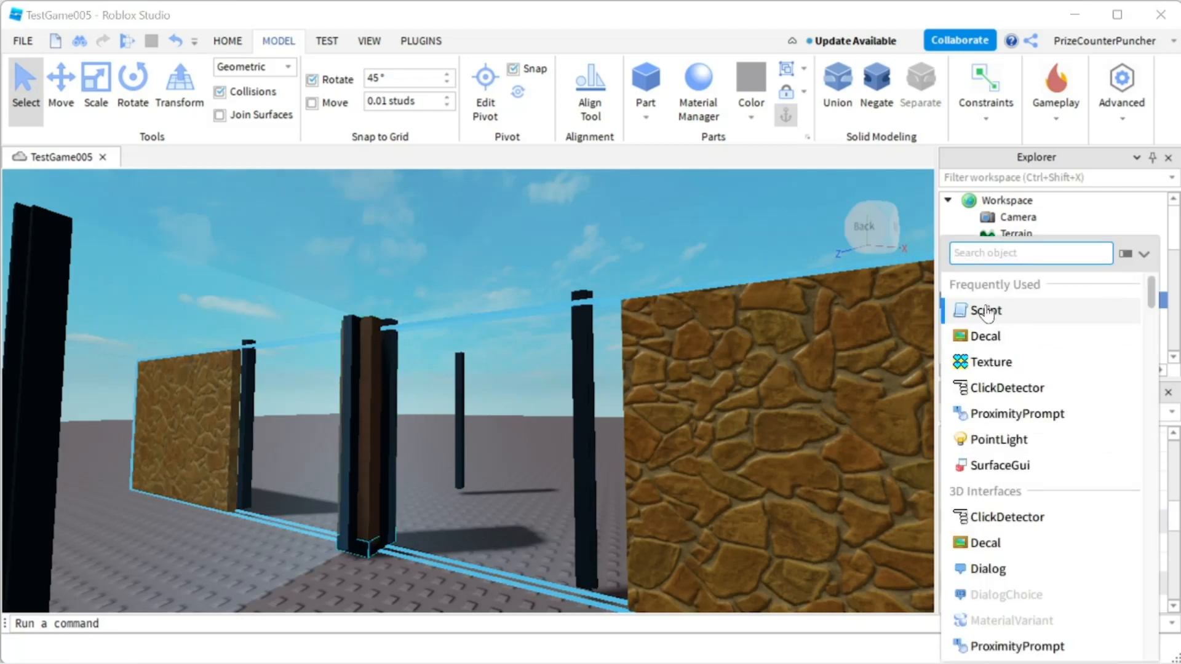
{"action": "left_click", "coordinate": [1009, 310]}
{"action": "key", "text": "ctrl+a"}
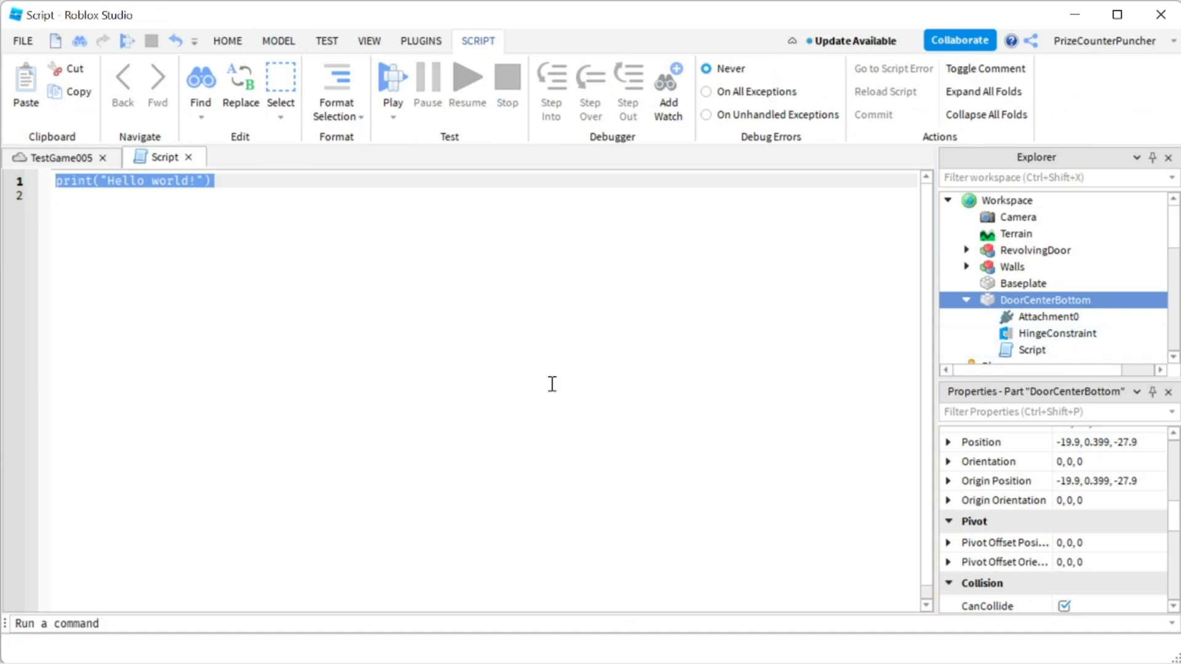
Replace the default code with a declaration of the hinge variable: local hinge = script.Parent.HingeConstraint.
{"action": "type", "text": "local"}
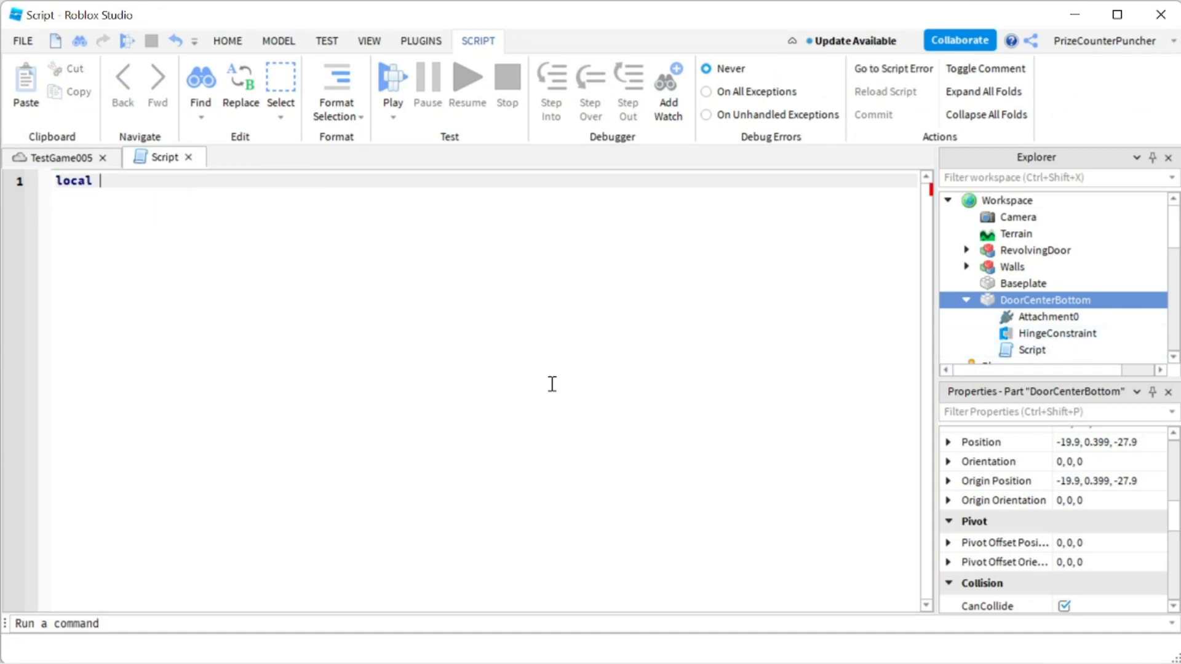
{"action": "type", "text": " hinge"}
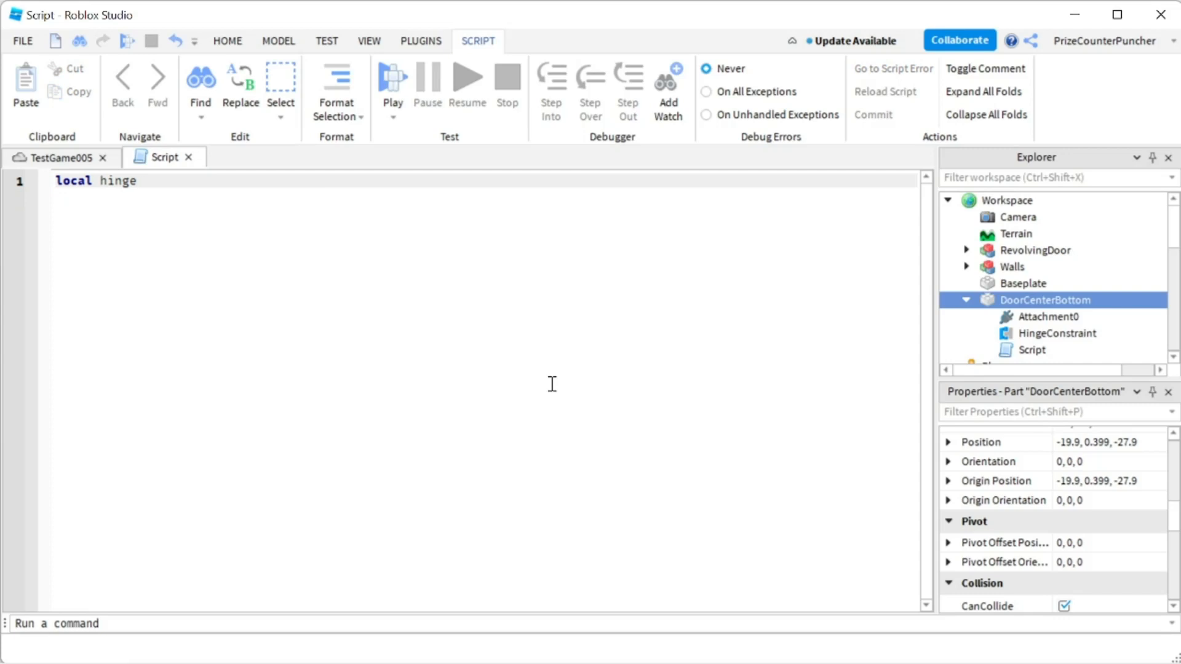
{"action": "type", "text": " = sc"}
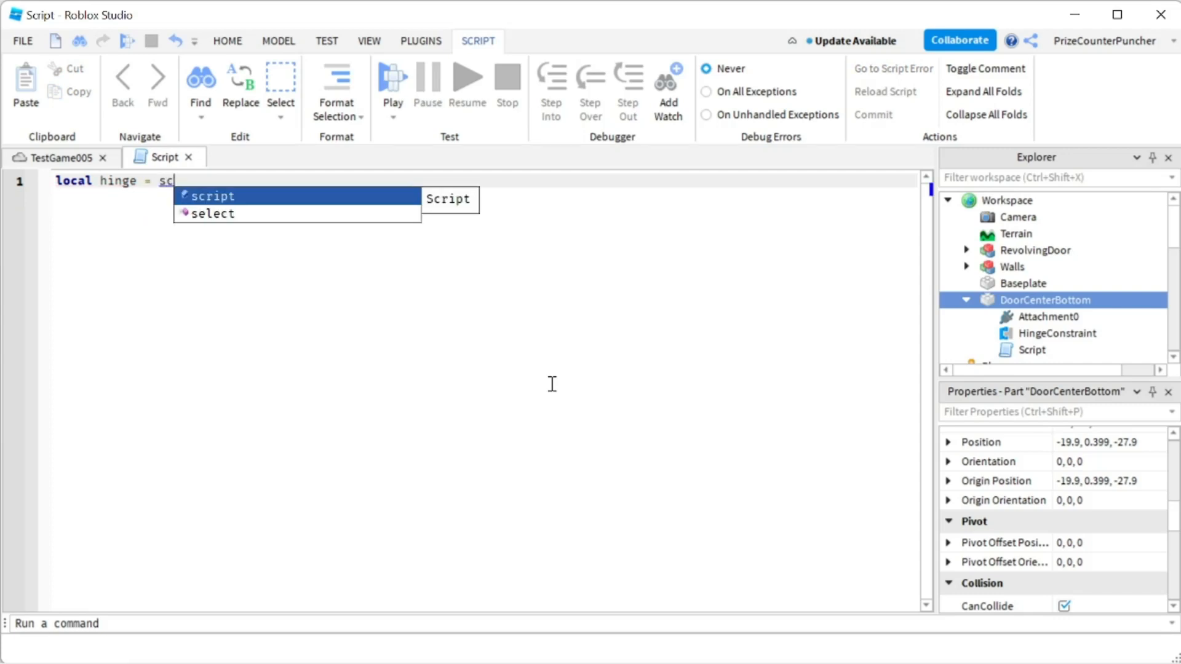
{"action": "key", "text": "Tab"}
{"action": "type", "text": ".pa"}
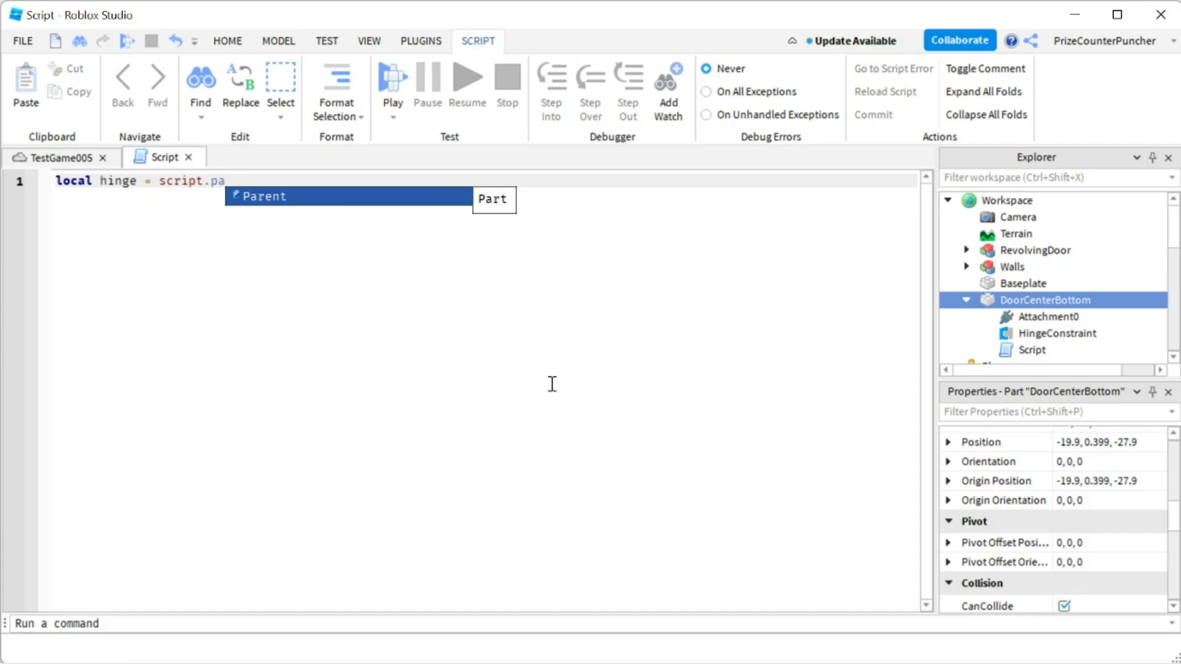
{"action": "key", "text": "Tab"}
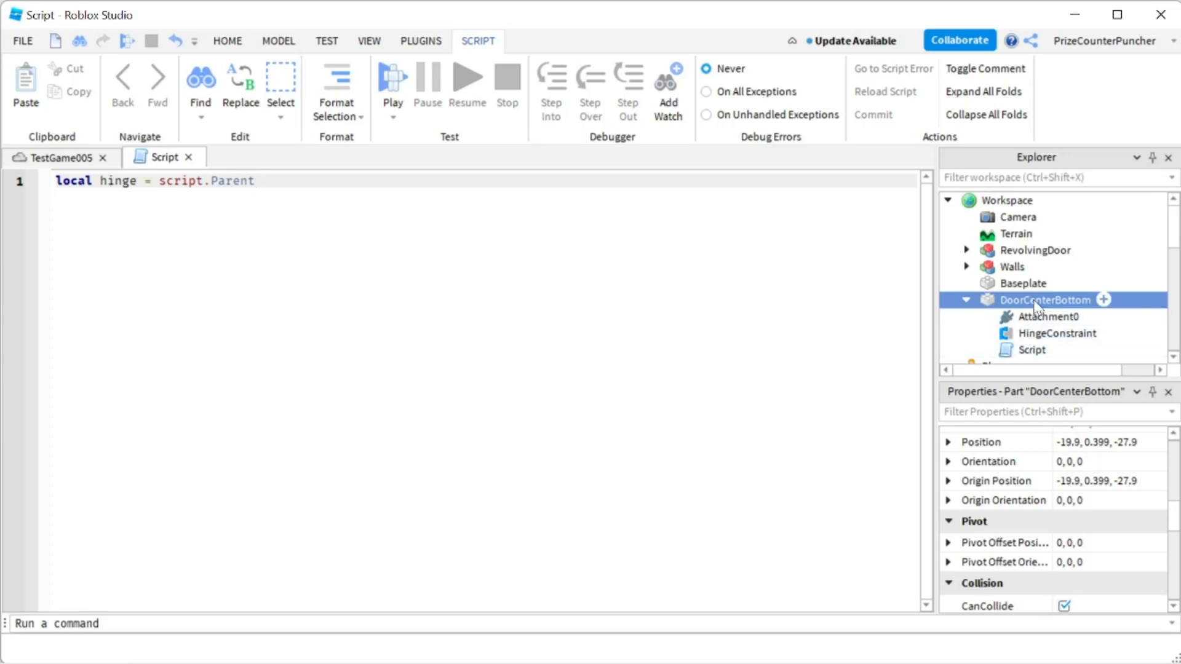
{"action": "left_click", "coordinate": [1038, 335]}
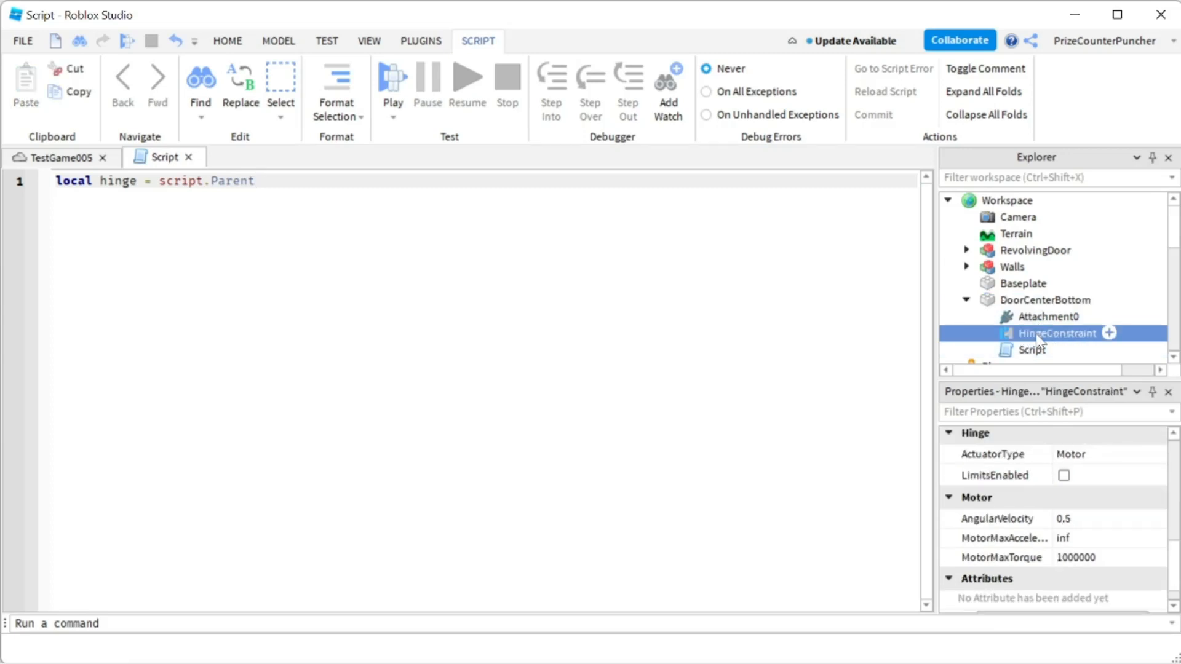
{"action": "left_click", "coordinate": [295, 178]}
{"action": "type", "text": ".hin"}
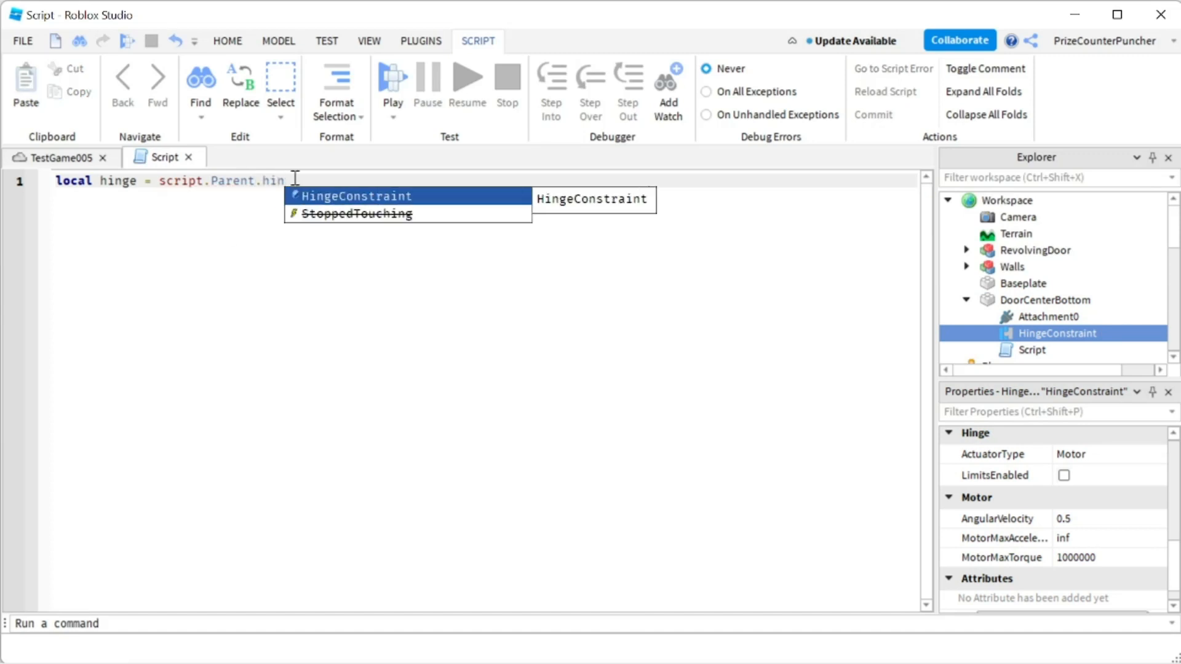
{"action": "key", "text": "Tab"}
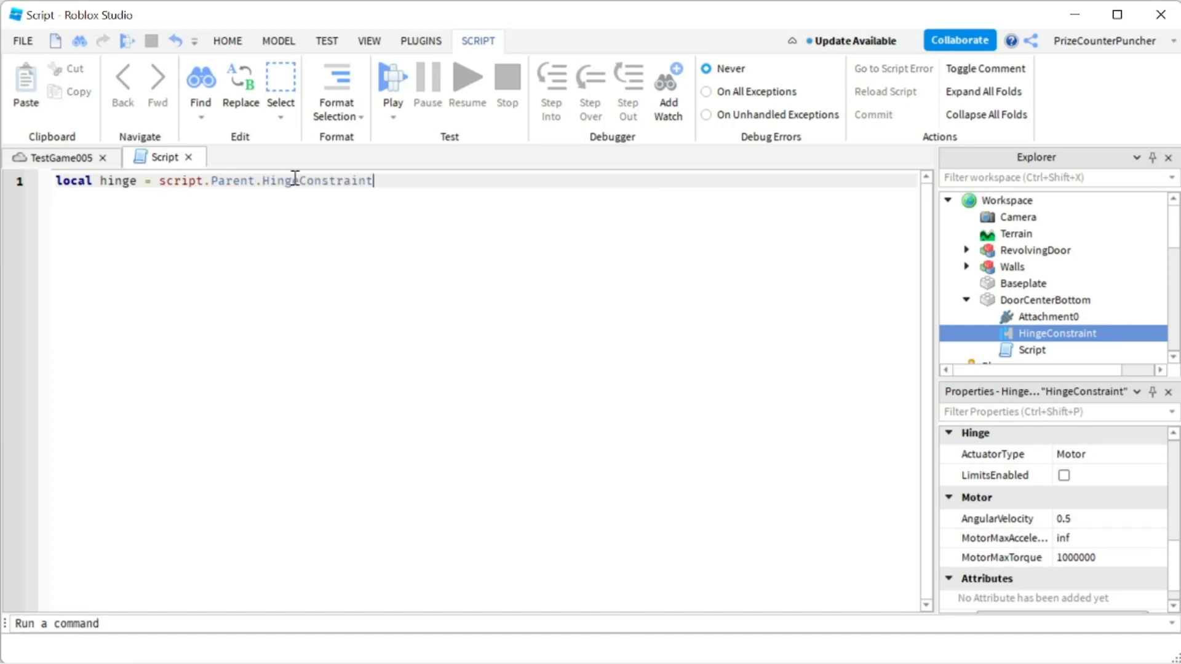
Leave a blank line below the hinge declaration and add a 15-second delay with wait(15).
{"action": "left_click", "coordinate": [117, 181]}
{"action": "left_click", "coordinate": [444, 183]}
{"action": "key", "text": "Return"}
{"action": "key", "text": "Return"}
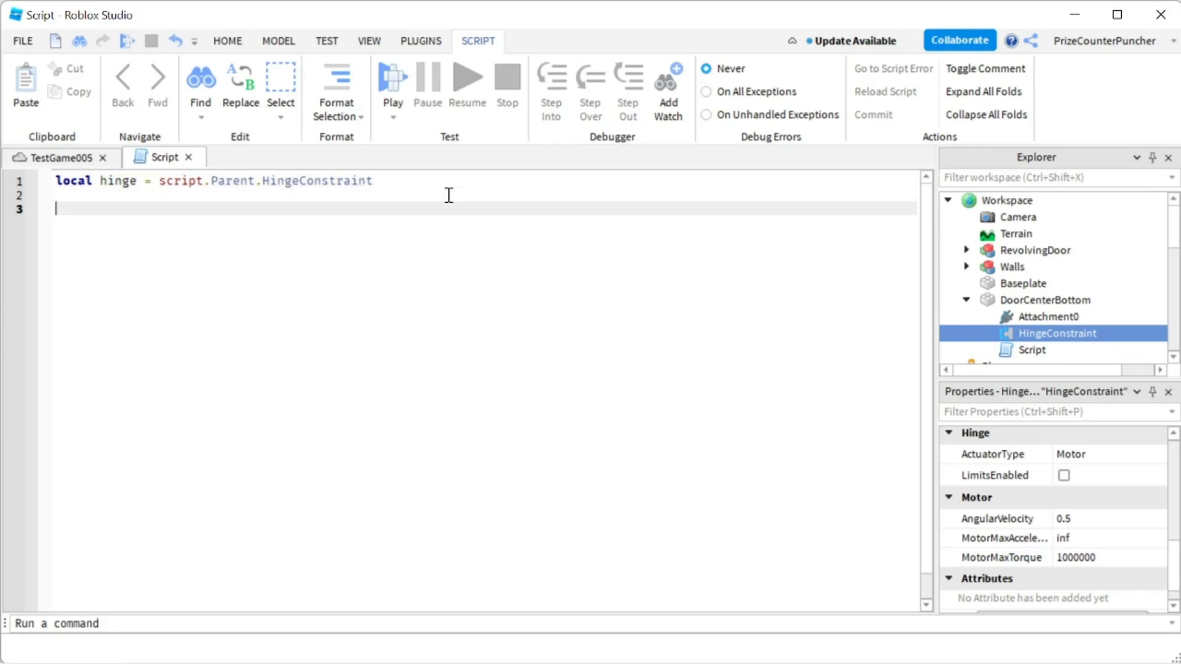
{"action": "type", "text": "wait("}
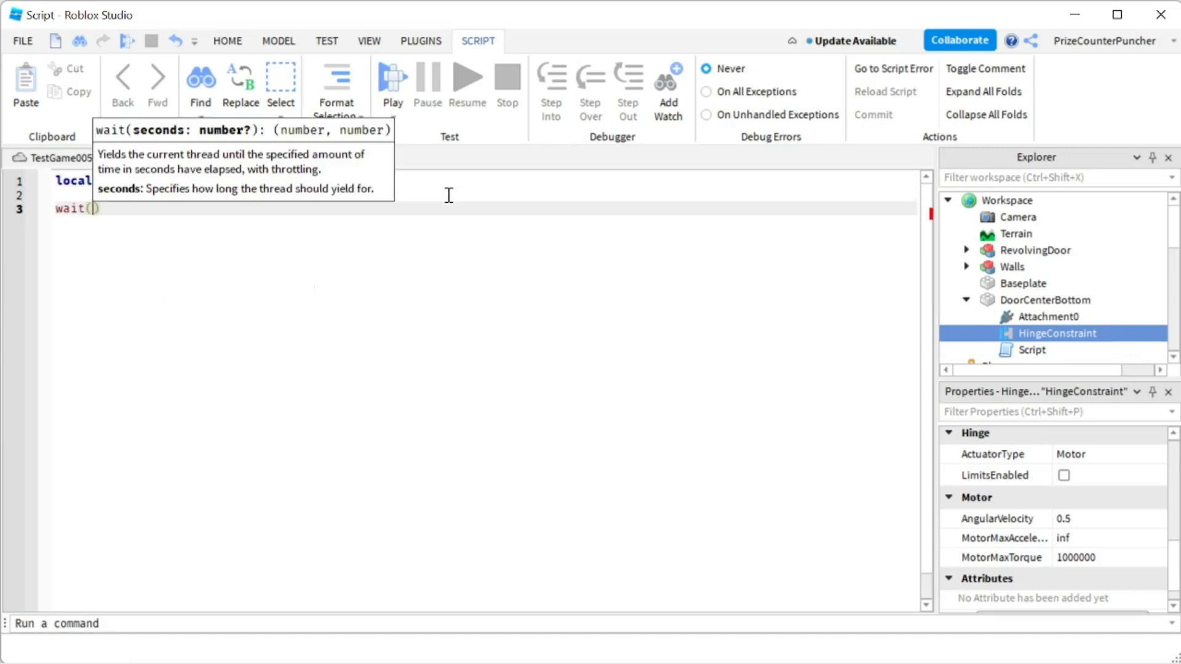
{"action": "type", "text": "15)"}
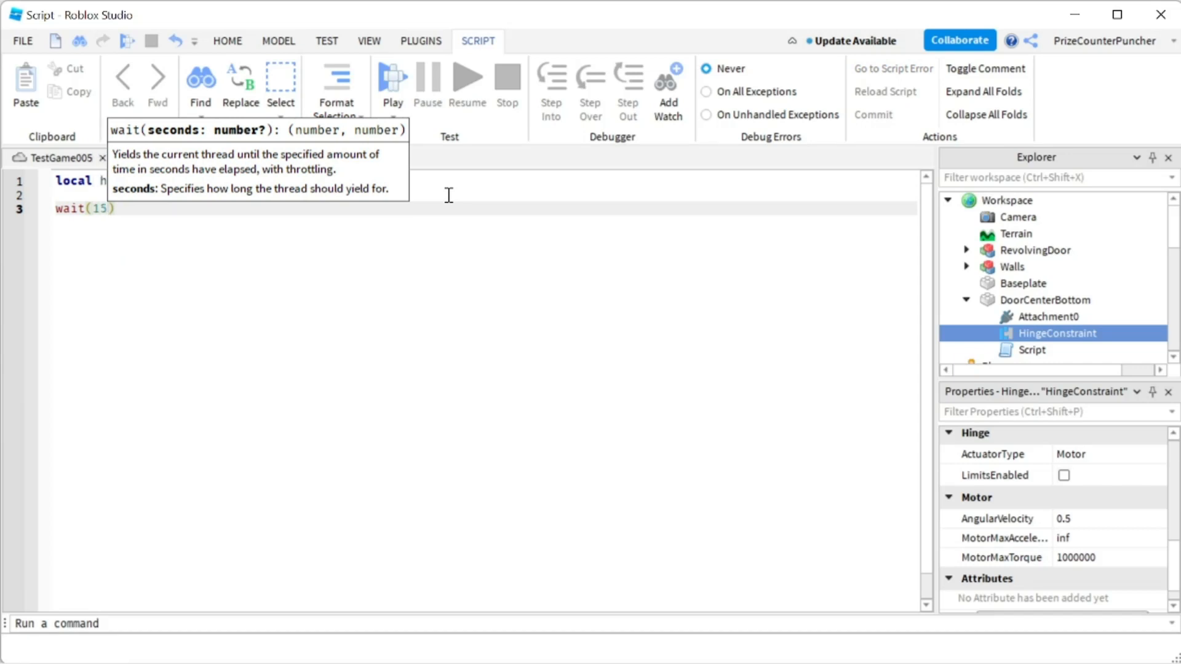
{"action": "key", "text": "Return"}
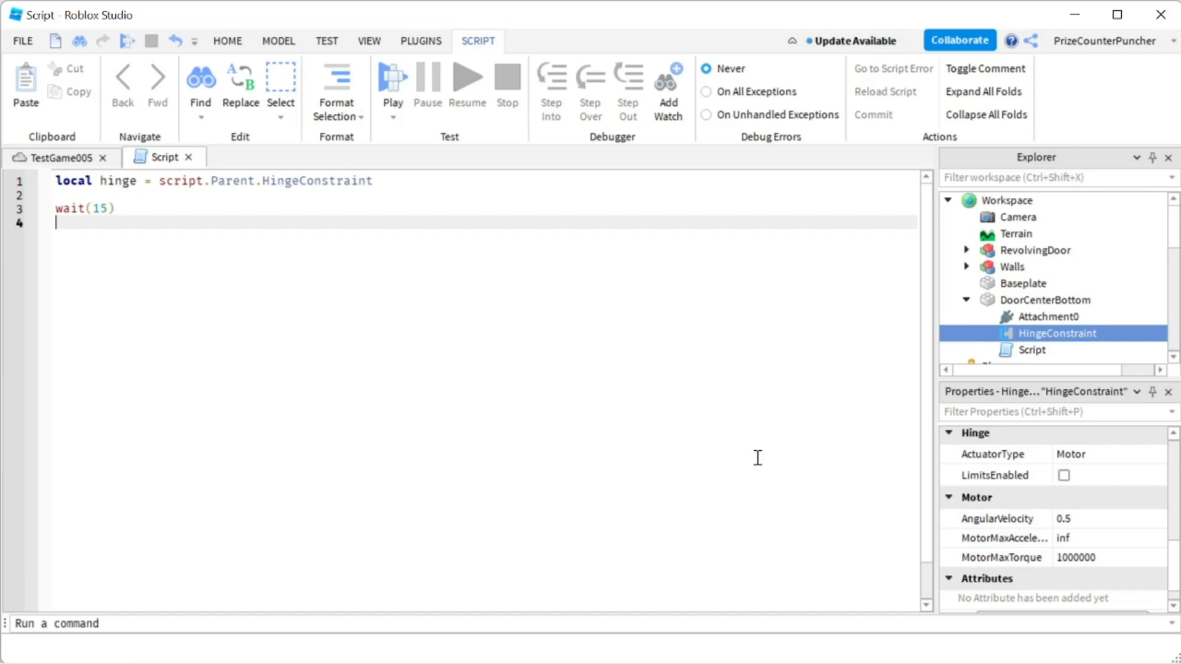
Below wait(15), add the statement hinge.AngularVelocity = 2 to speed up the door.
{"action": "type", "text": "hi"}
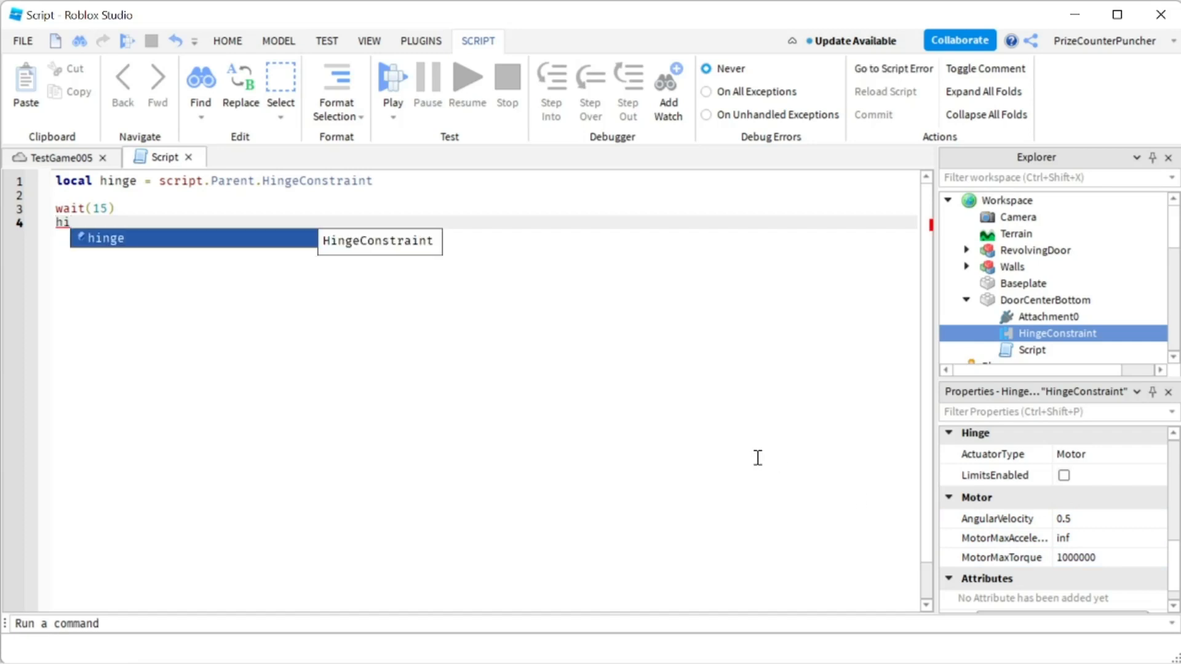
{"action": "key", "text": "Tab"}
{"action": "type", "text": ".An"}
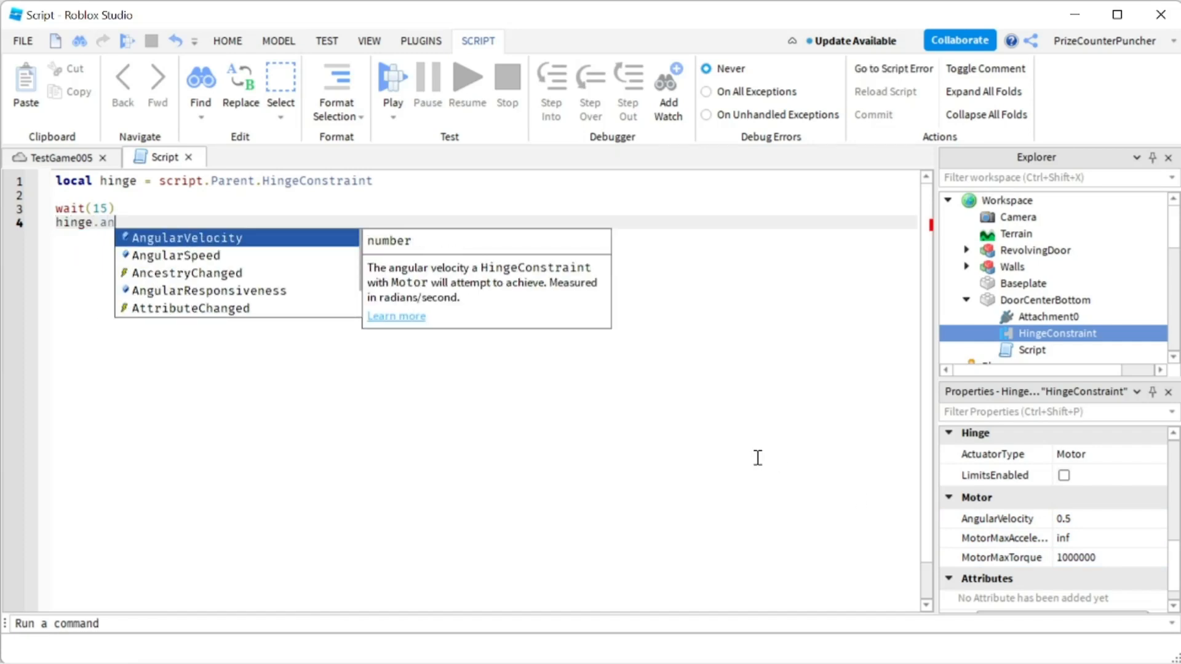
{"action": "key", "text": "Tab"}
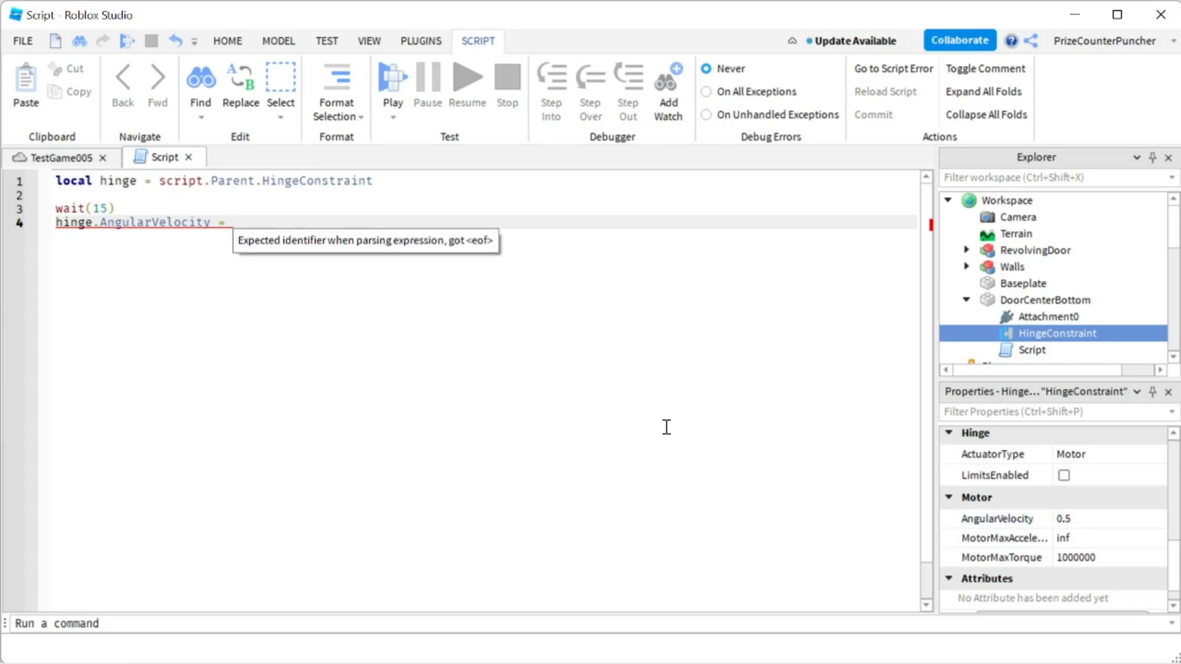
{"action": "type", "text": "2"}
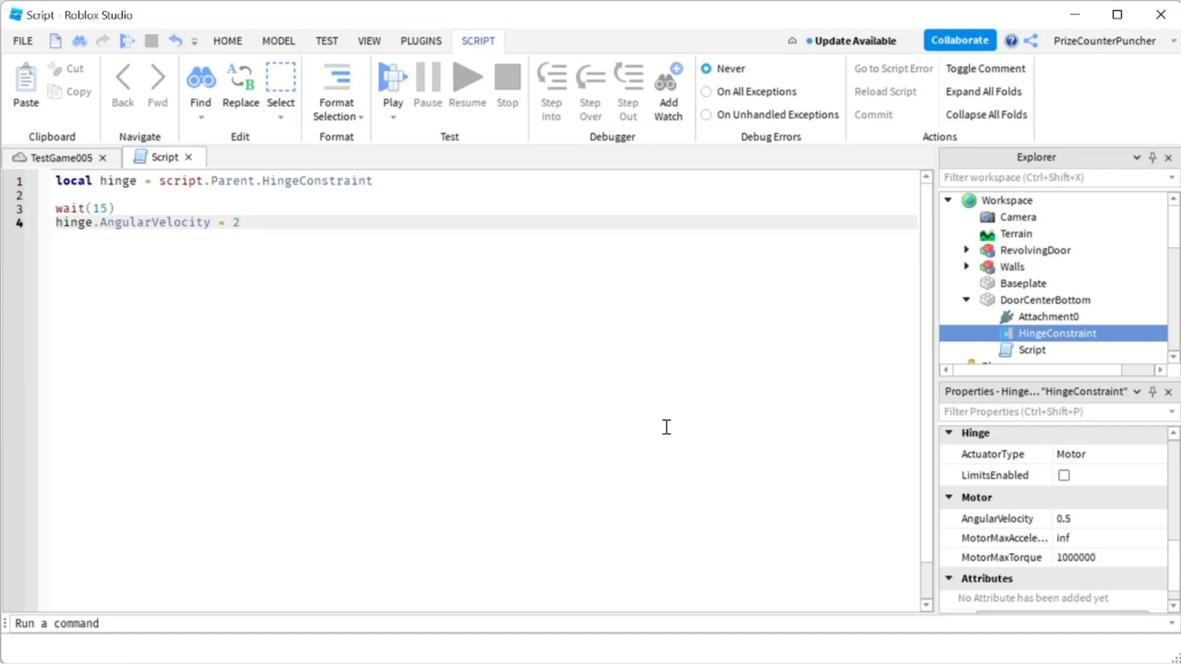
Start a second block after a blank line with a 7-second delay, wait(7).
{"action": "key", "text": "Return"}
{"action": "key", "text": "Return"}
{"action": "type", "text": "w"}
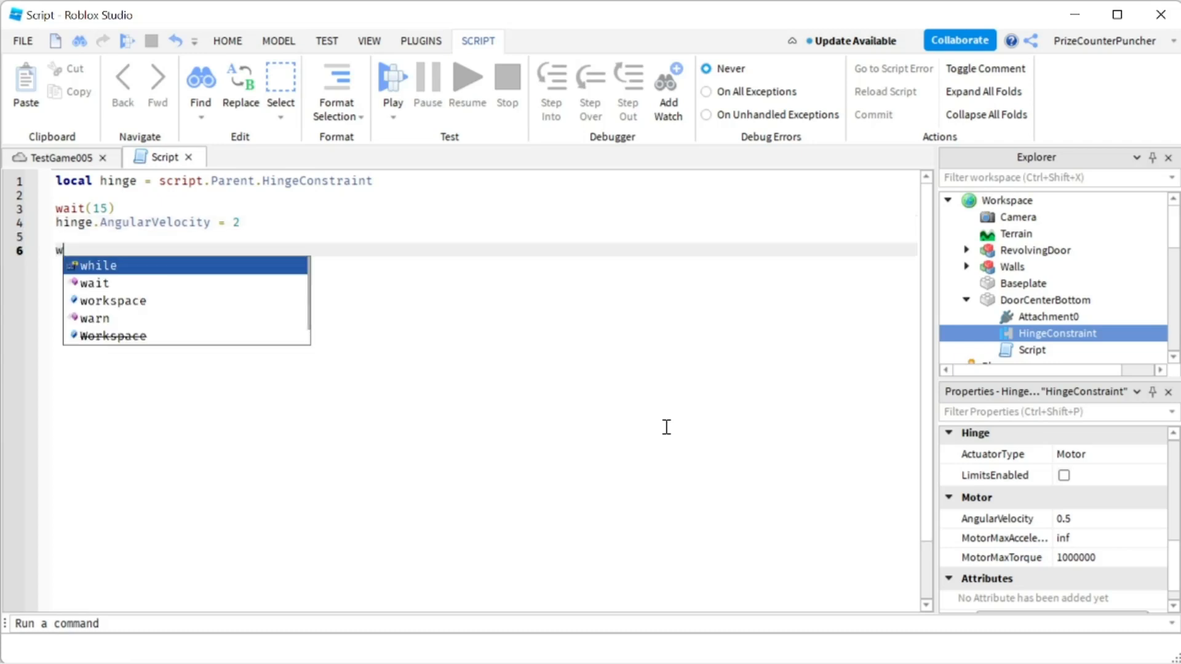
{"action": "type", "text": "ait(7"}
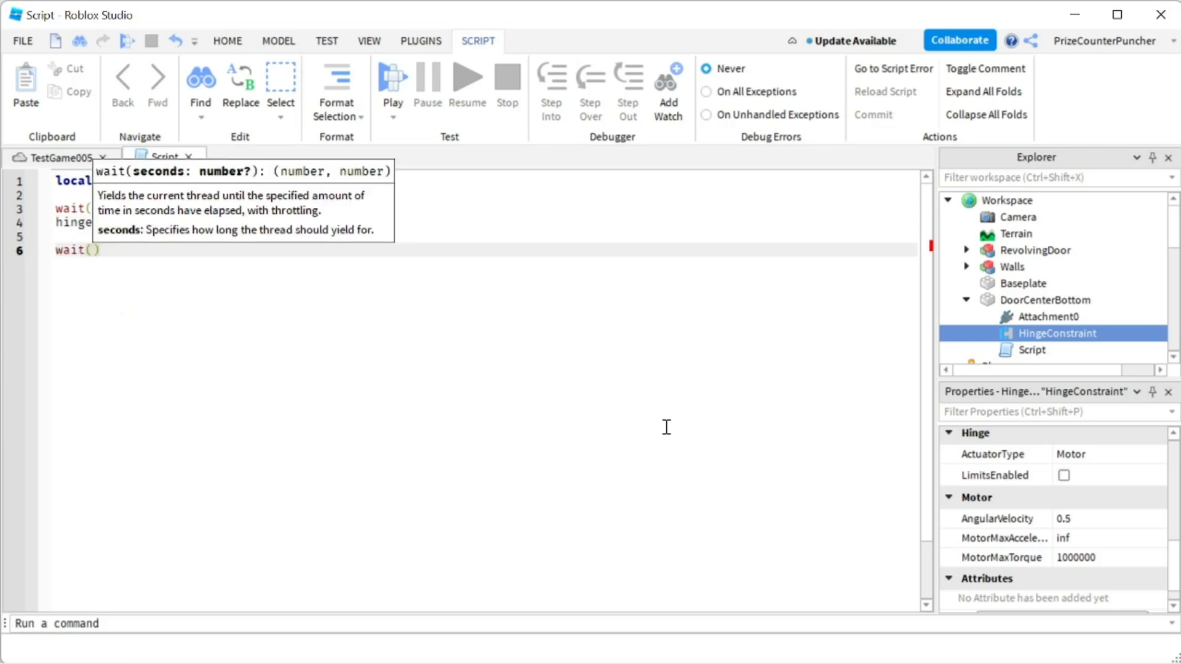
{"action": "left_click", "coordinate": [441, 255]}
{"action": "key", "text": "Return"}
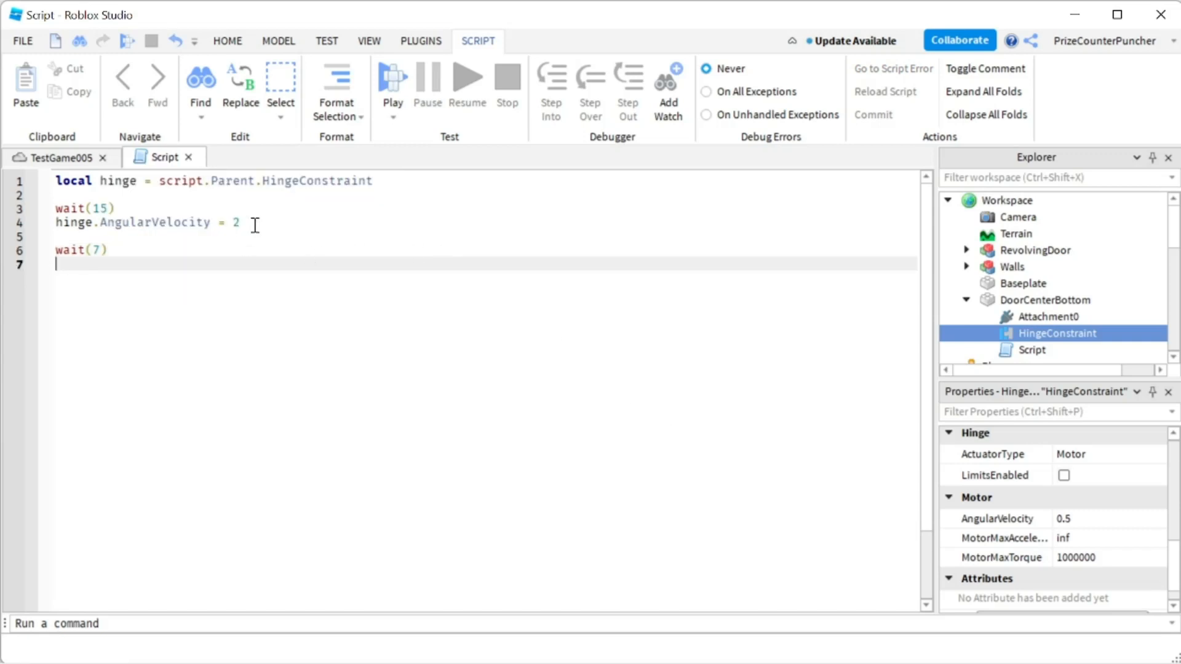
Below wait(7), add the statement hinge.AngularVelocity = 0 to stop the door.
{"action": "type", "text": "hi"}
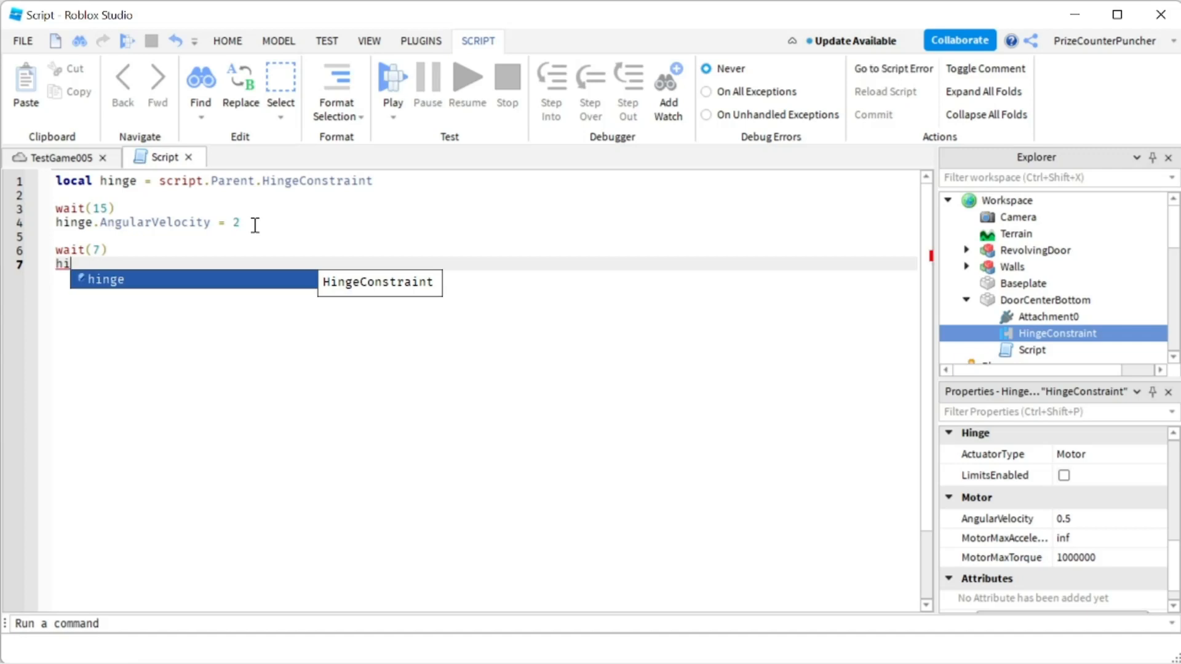
{"action": "type", "text": "nge.a"}
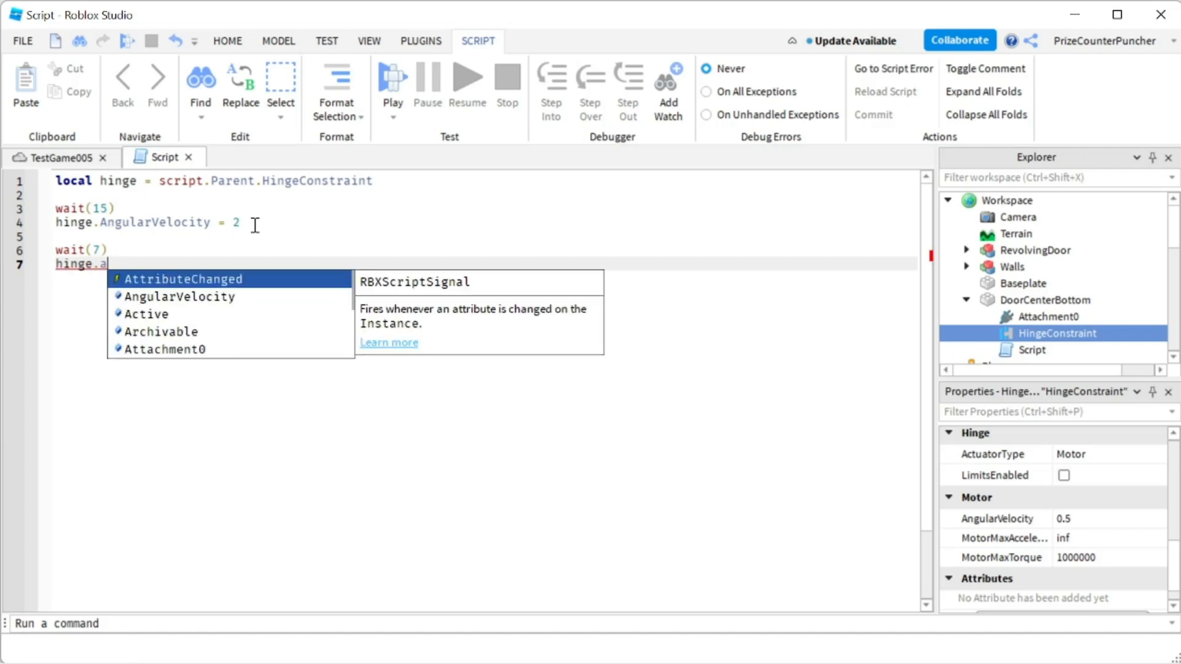
{"action": "type", "text": "ngularVelocity"}
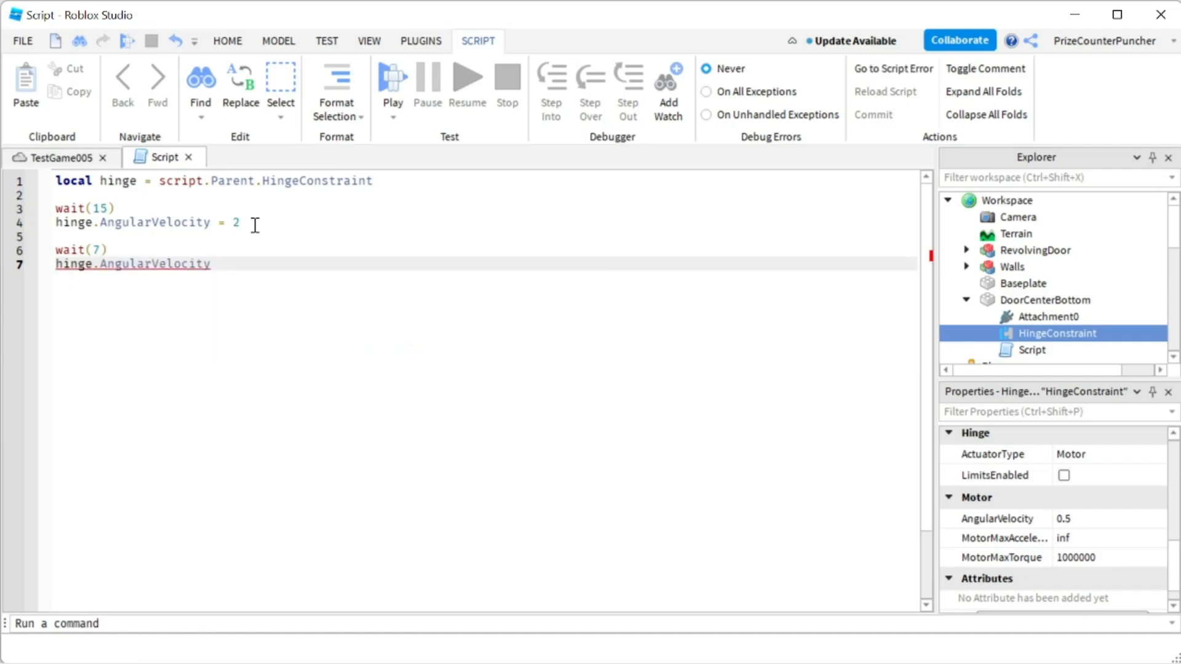
{"action": "type", "text": " = "}
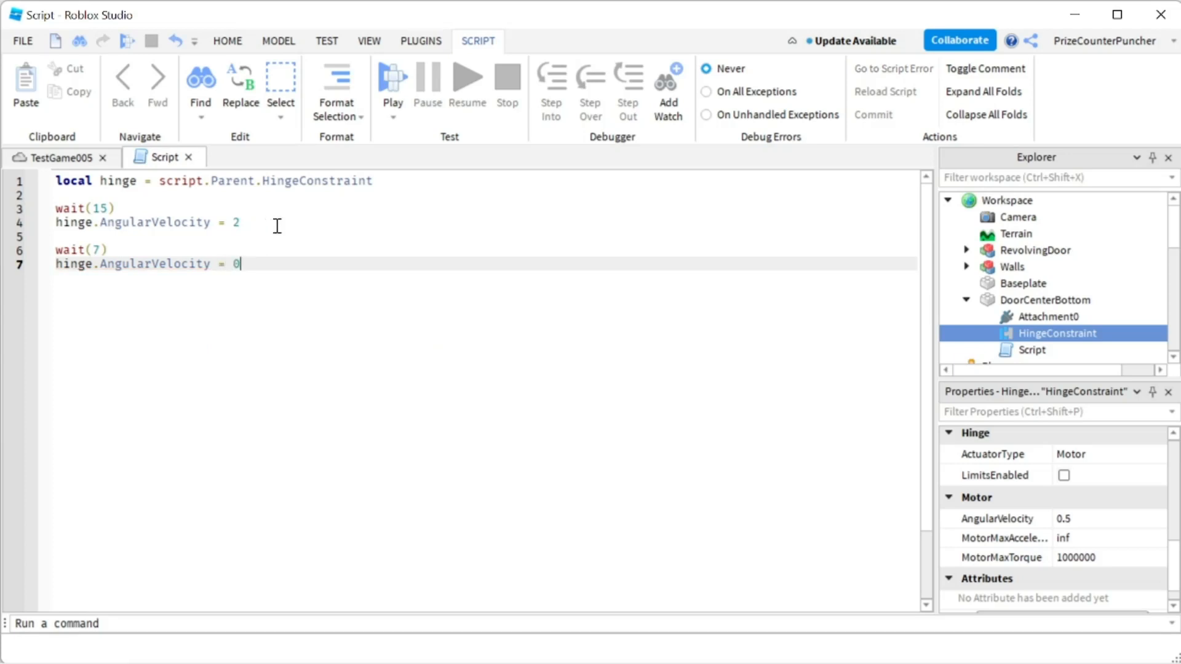
{"action": "type", "text": "0"}
Start a third block after a blank line with a 3-second delay, wait(3).
{"action": "key", "text": "Return"}
{"action": "key", "text": "Return"}
{"action": "type", "text": "wai"}
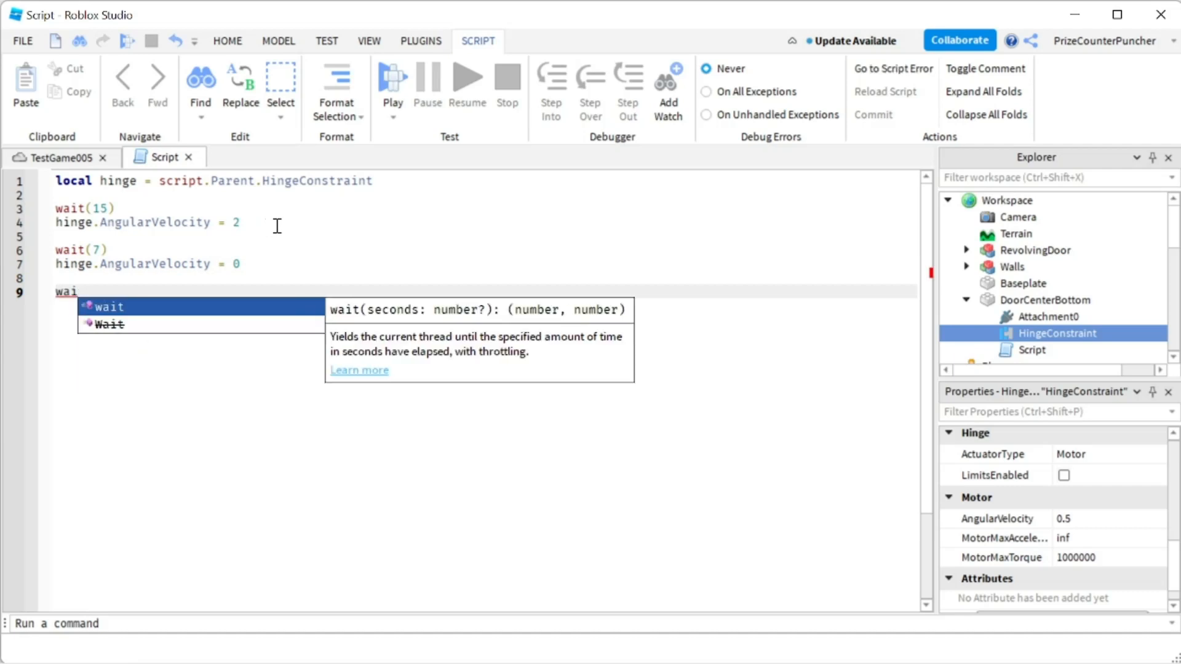
{"action": "type", "text": "t(3)"}
{"action": "key", "text": "Return"}
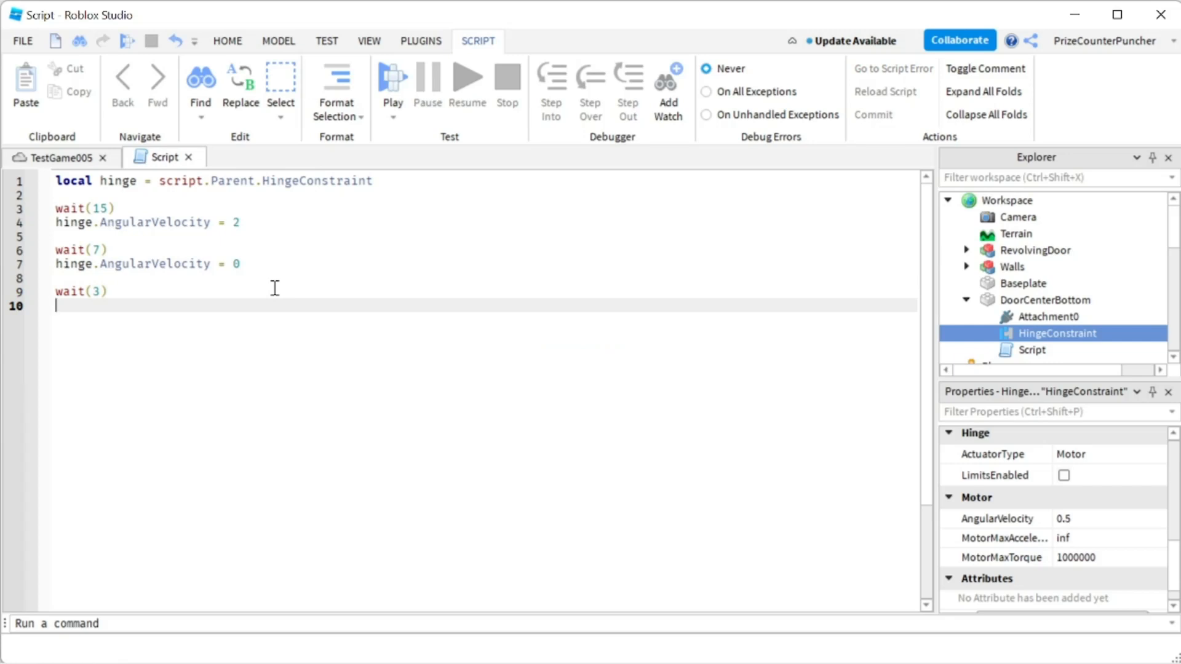
Below wait(3), add the statement hinge.AngularVelocity = -.7 to reverse the door's rotation.
{"action": "type", "text": "hi"}
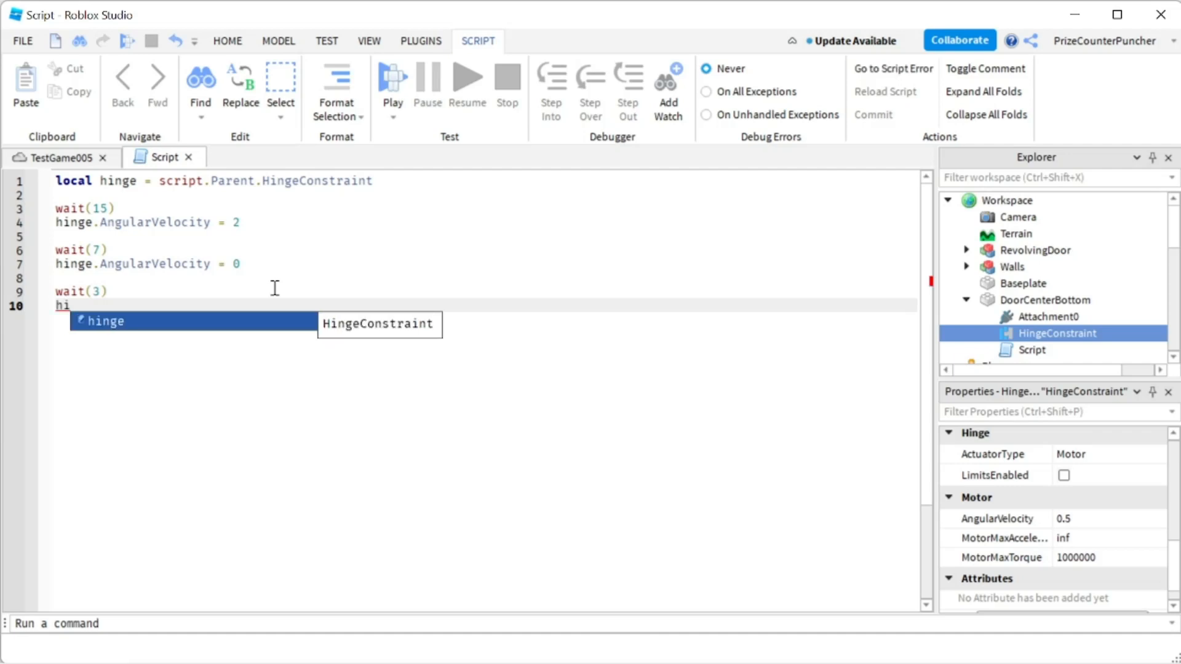
{"action": "key", "text": "Tab"}
{"action": "type", "text": ".a"}
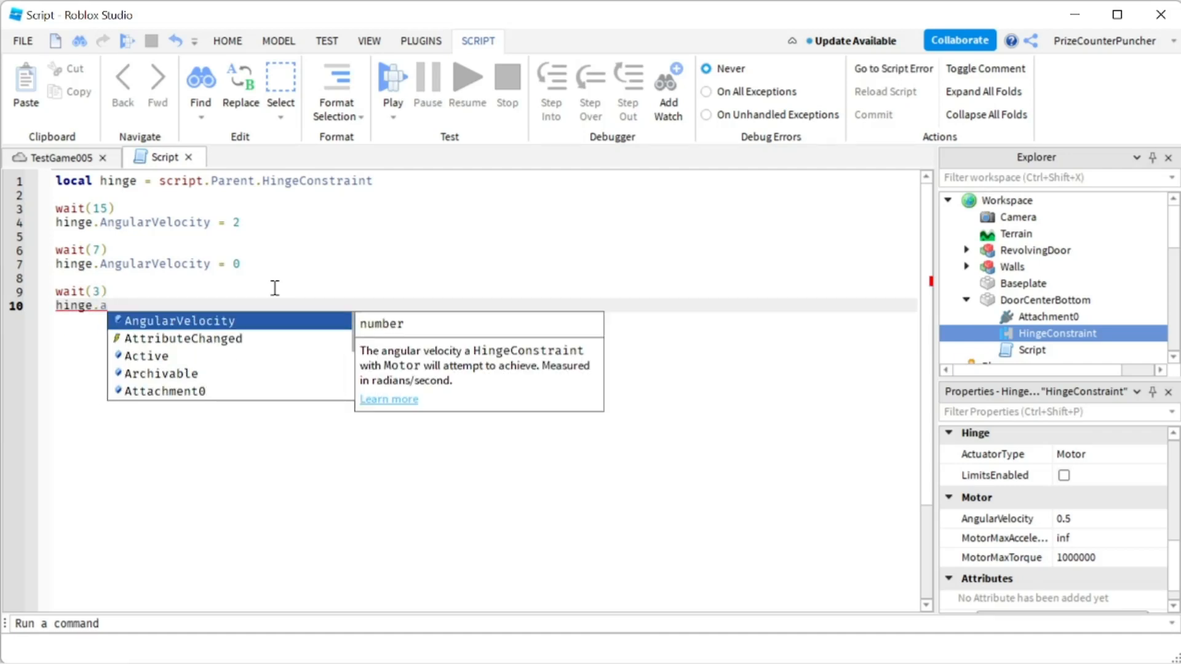
{"action": "key", "text": "Tab"}
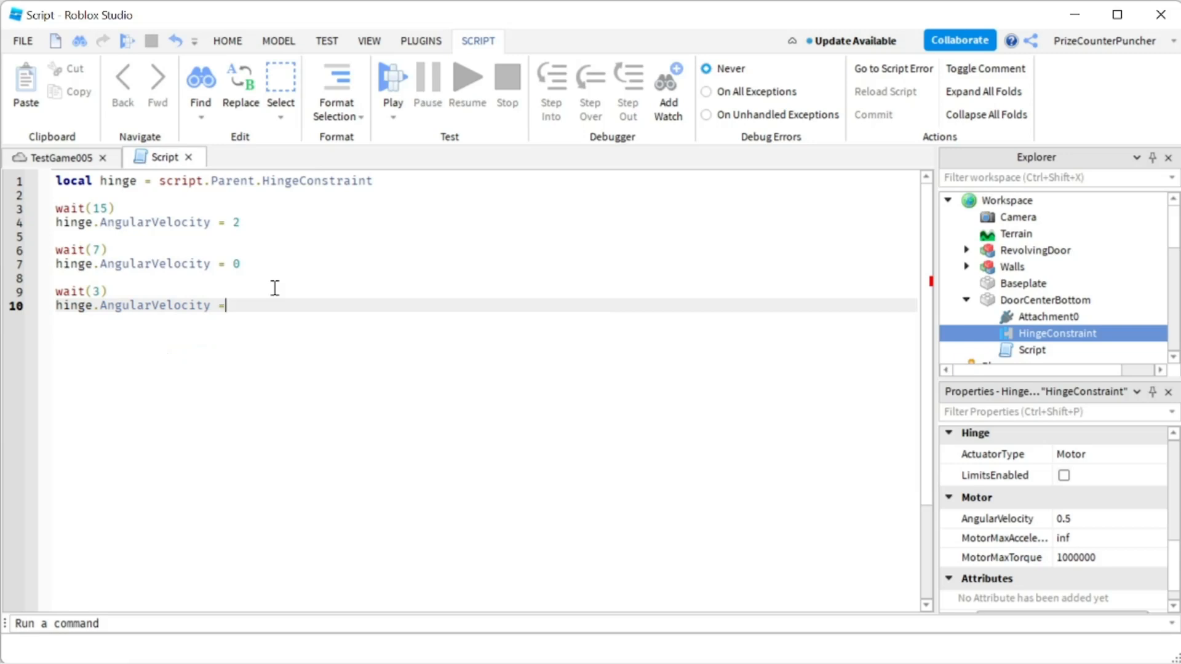
{"action": "type", "text": "= -.7"}
Start a playtest and walk the character through the revolving door.
{"action": "left_click", "coordinate": [392, 78]}
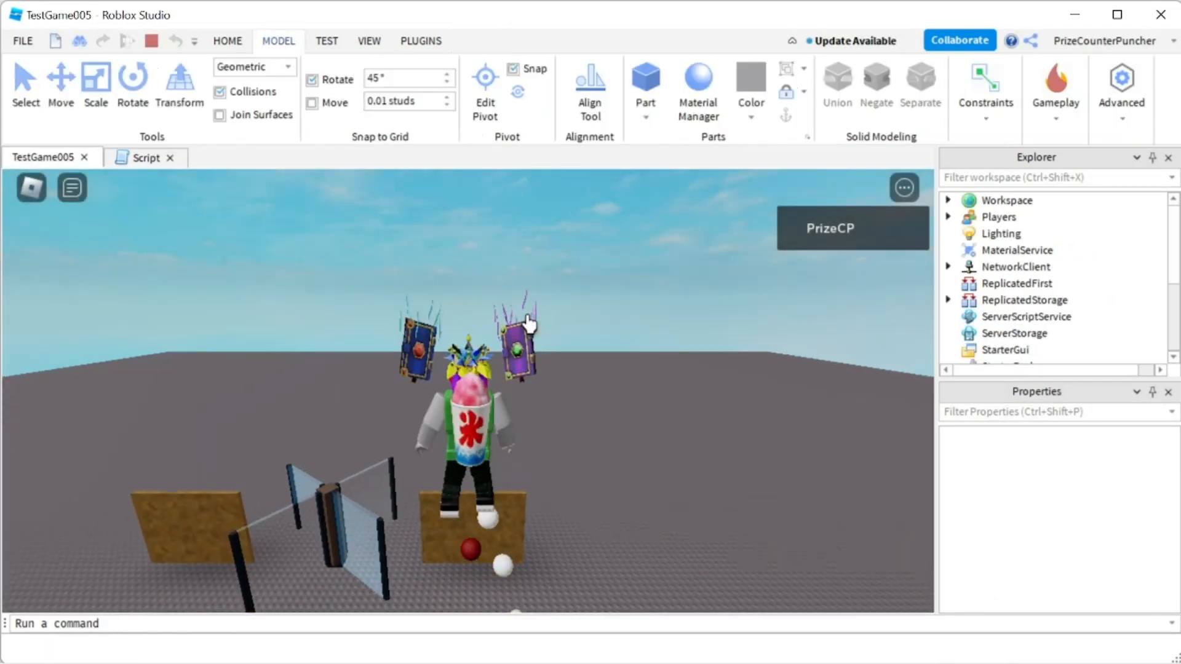
{"action": "key", "text": "w"}
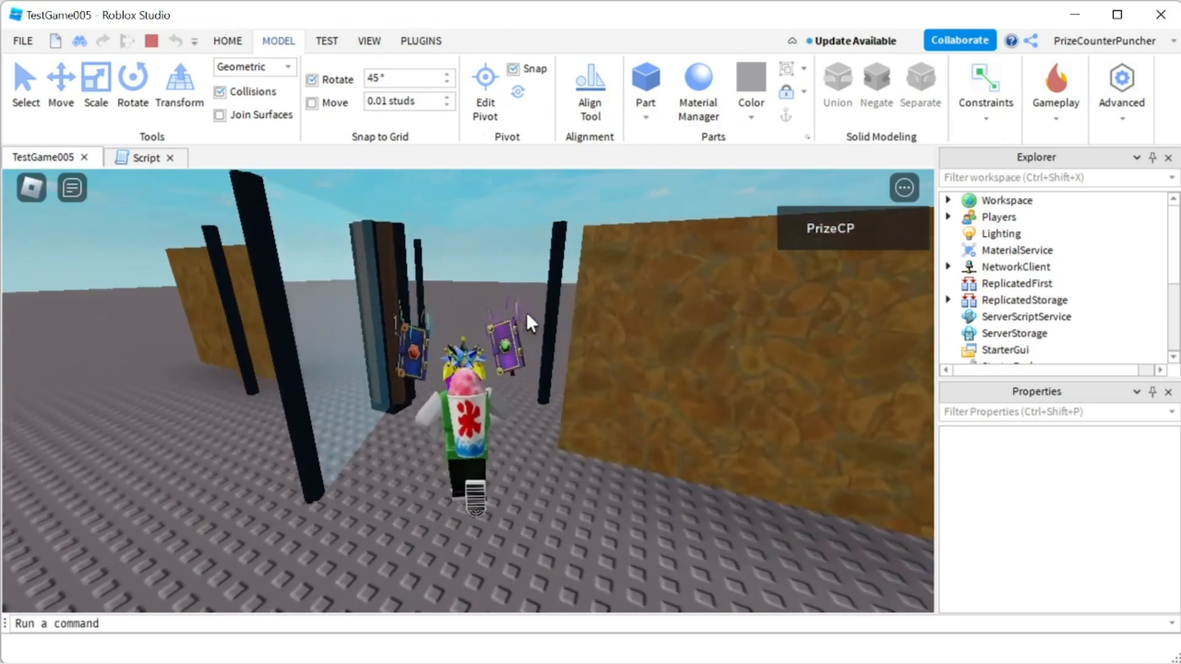
{"action": "key", "text": "w"}
{"action": "right_click_drag", "start_coordinate": [528, 315], "coordinate": [528, 315]}
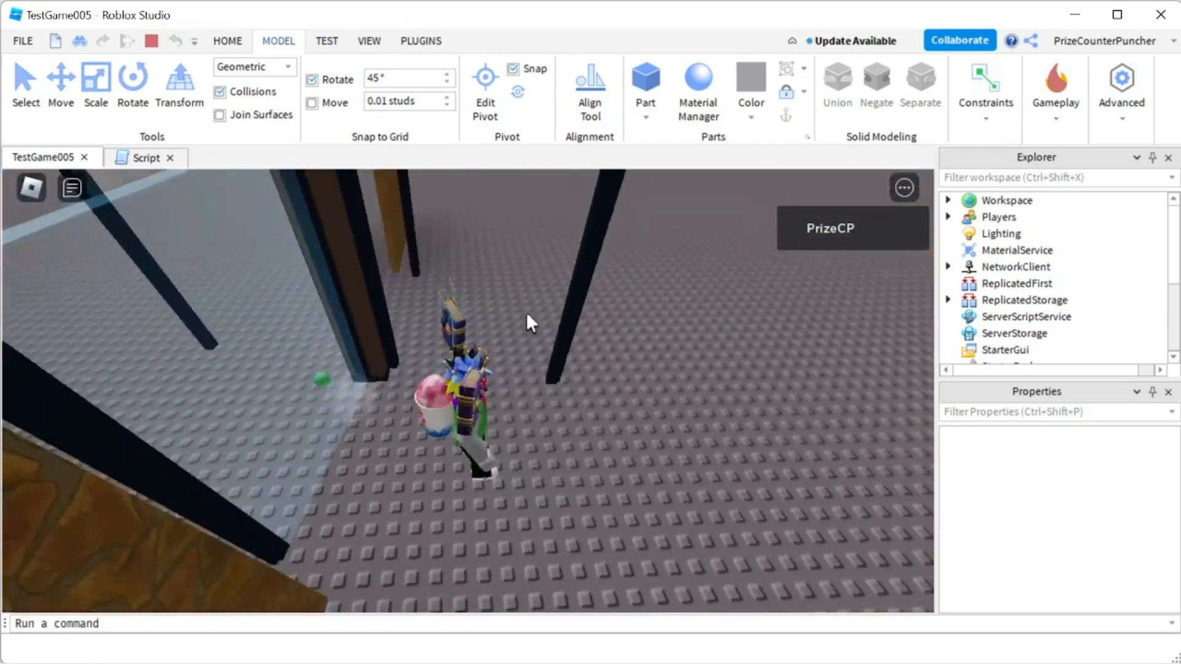
{"action": "key", "text": "w"}
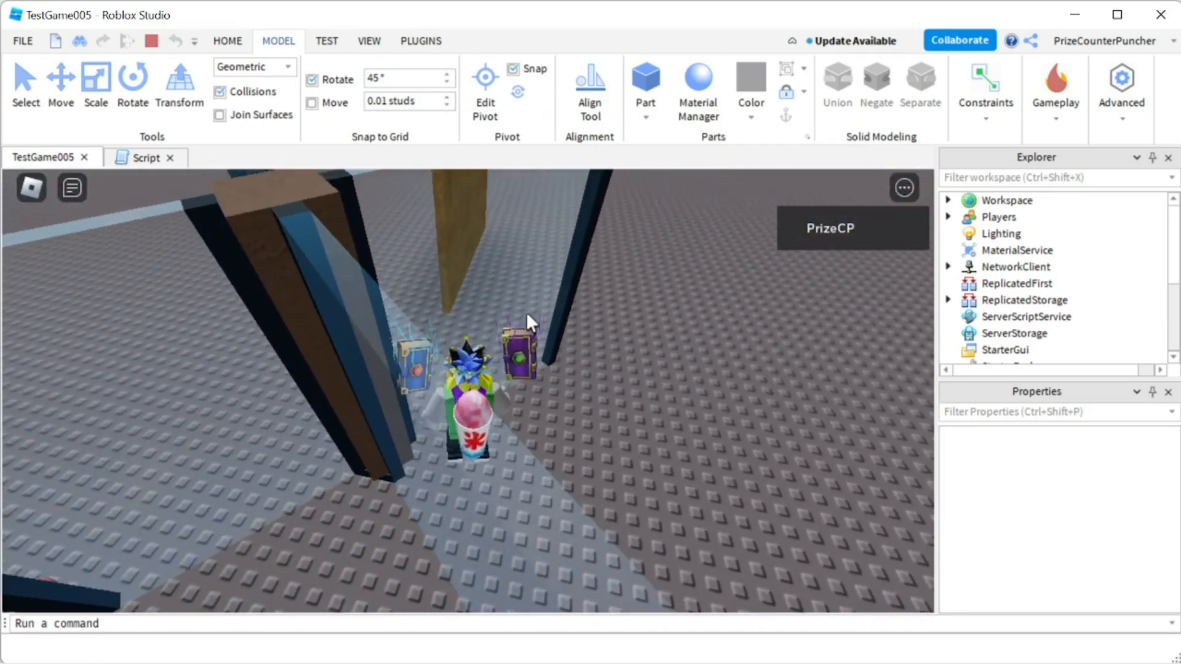
{"action": "key", "text": "w"}
{"action": "right_click_drag", "start_coordinate": [528, 315], "coordinate": [528, 314]}
{"action": "key", "text": "w"}
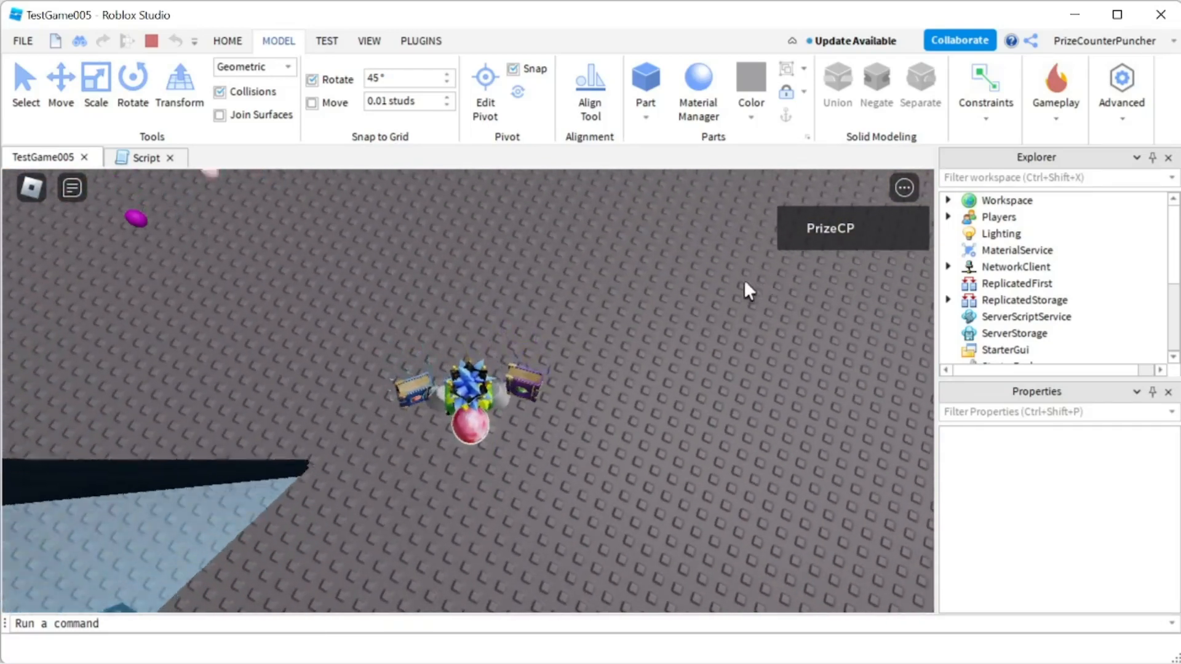
Move the character around outside the revolving door to observe its scripted changes in rotation.
{"action": "right_click_drag", "start_coordinate": [746, 283], "coordinate": [745, 283]}
{"action": "key", "text": "w"}
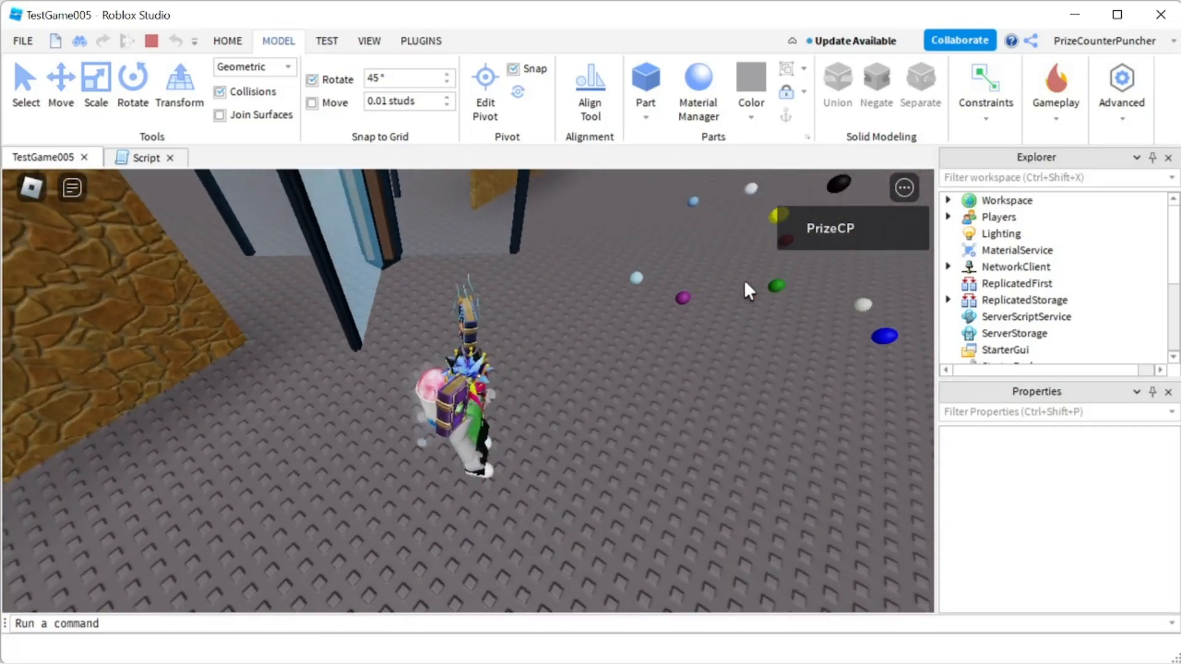
{"action": "scroll", "coordinate": [751, 257], "scroll_direction": "down", "scroll_amount": 5}
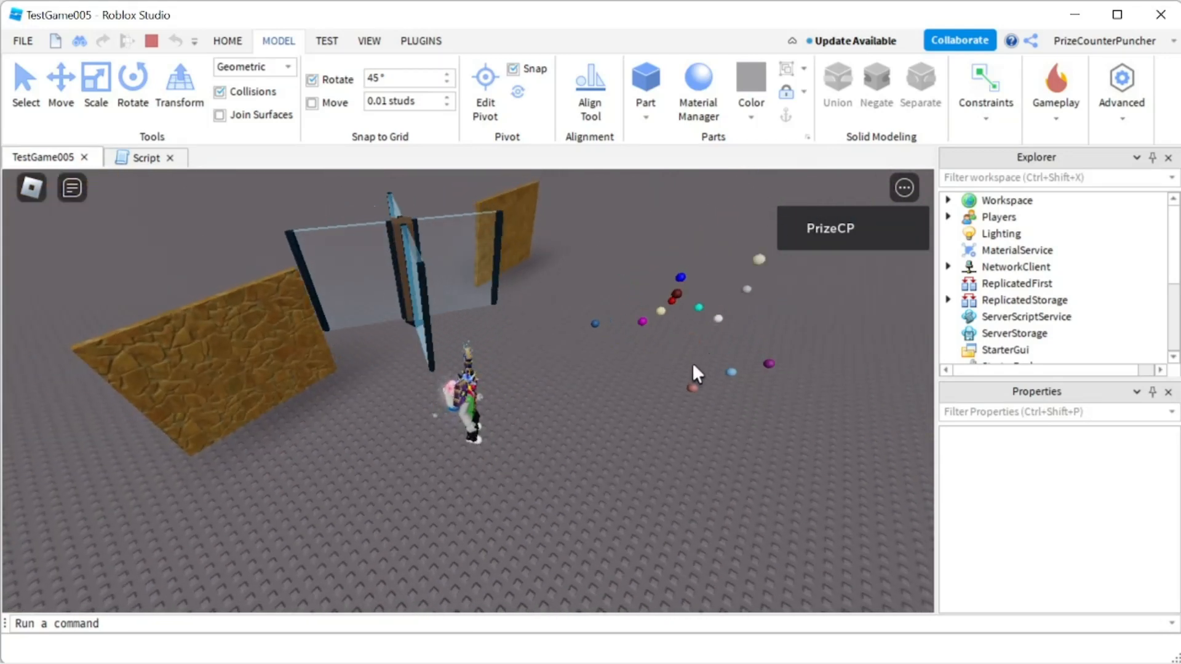
{"action": "key", "text": "w"}
{"action": "right_click_drag", "start_coordinate": [684, 372], "coordinate": [684, 372]}
{"action": "key", "text": "w"}
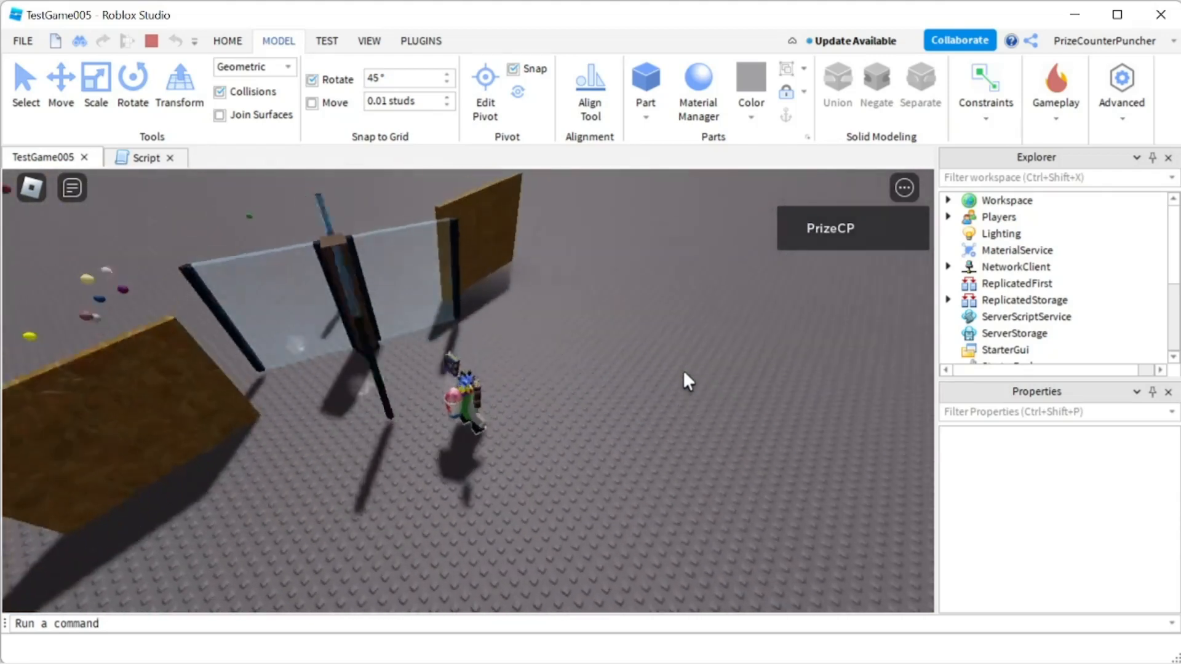
{"action": "right_click_drag", "start_coordinate": [809, 441], "coordinate": [809, 441]}
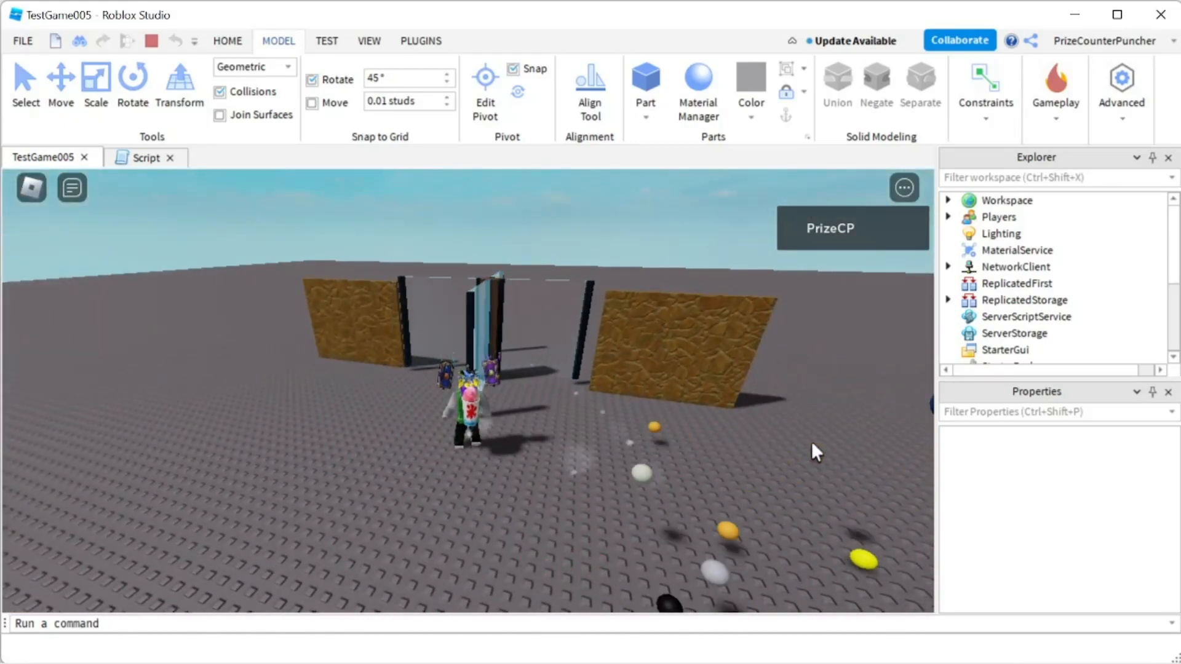